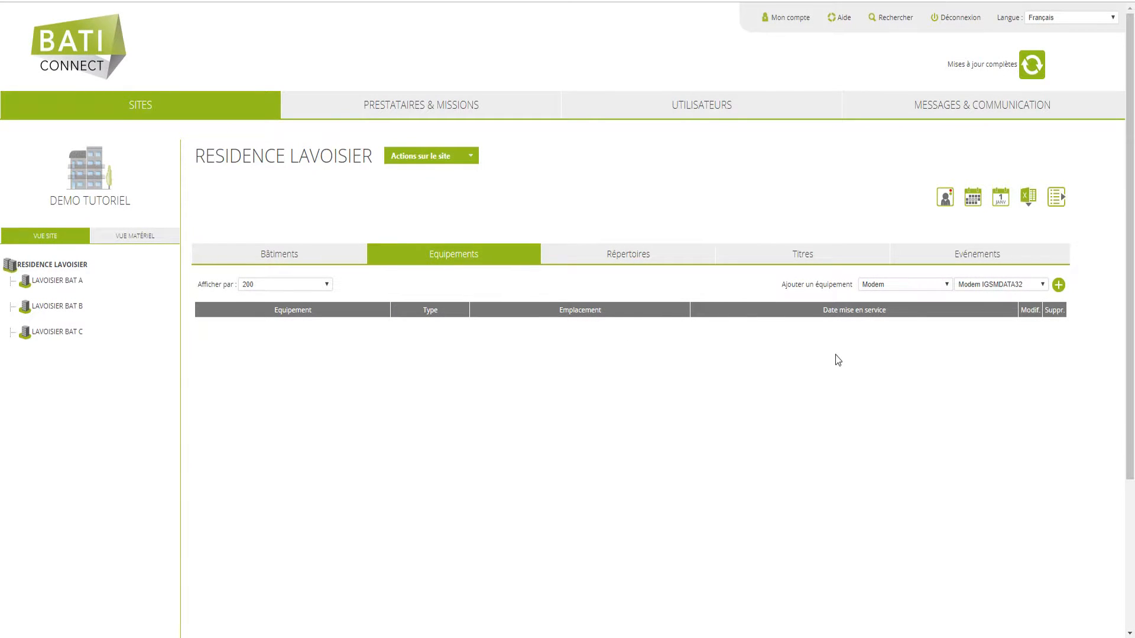
# - Add a Modem IGSMDATA32 to the site's equipment
pyautogui.click(934, 286)
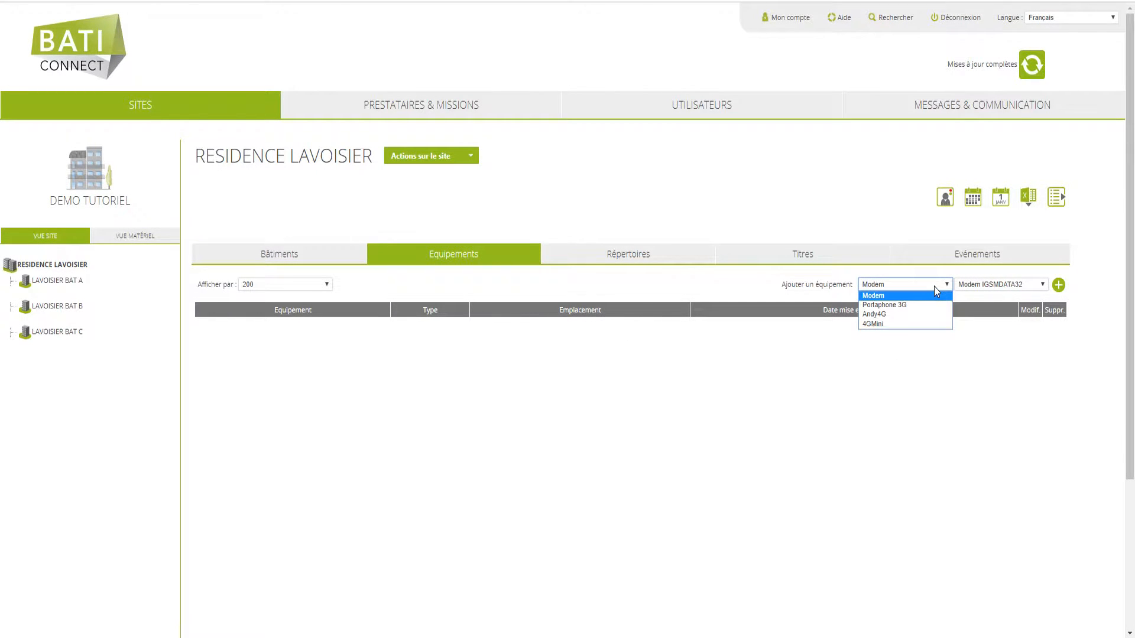
pyautogui.click(934, 294)
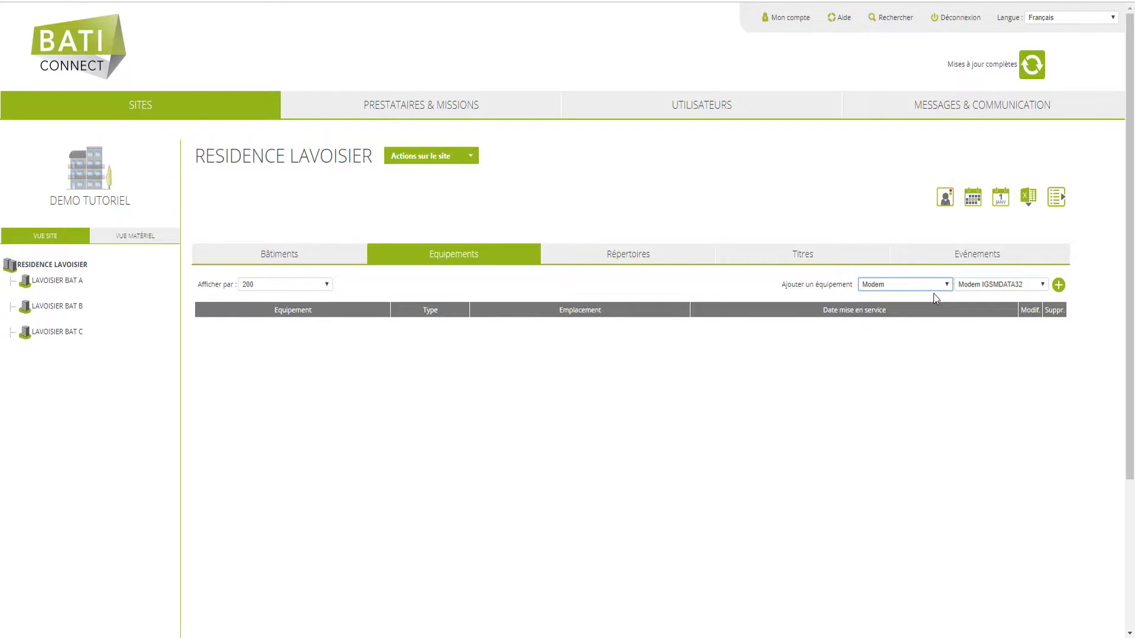
pyautogui.click(1038, 286)
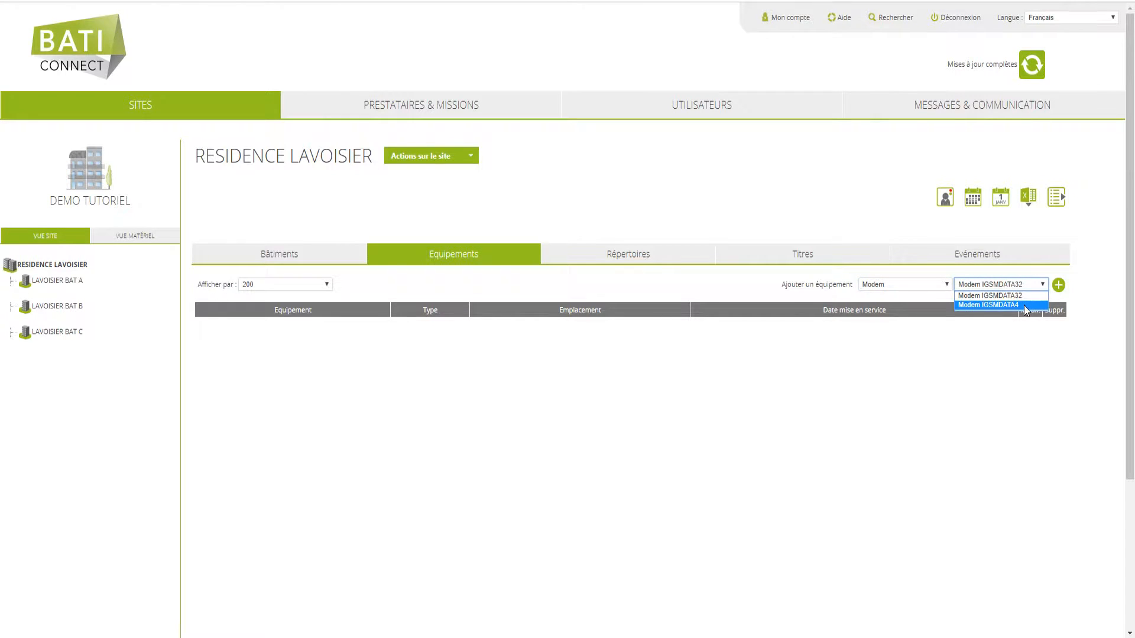
pyautogui.click(1004, 295)
pyautogui.click(1058, 285)
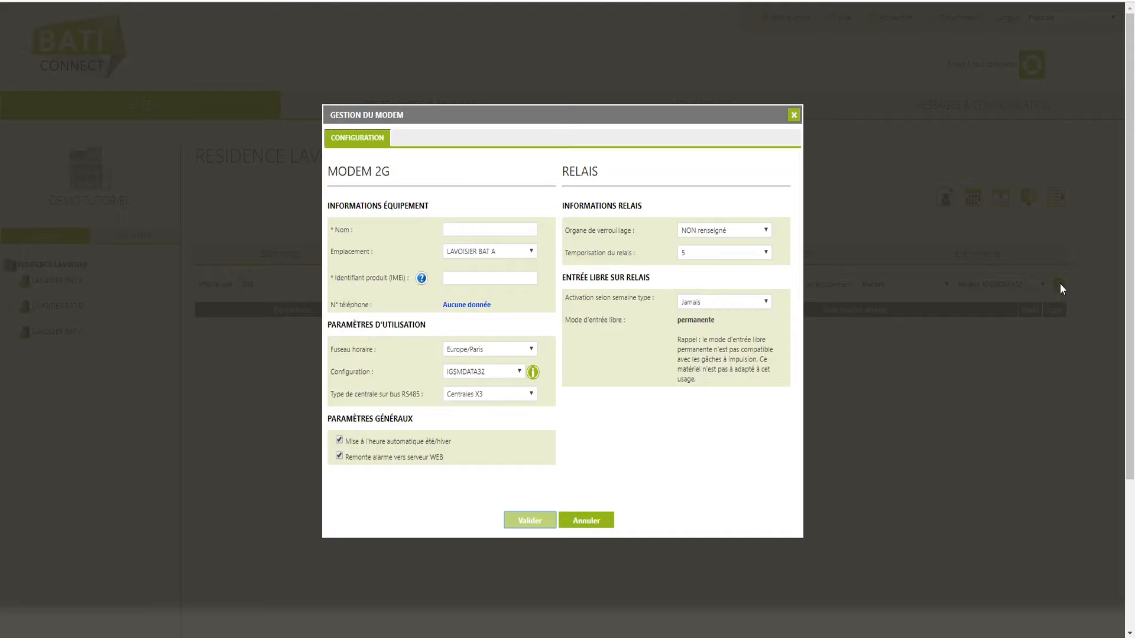
# - Name the modem 'Entrée A' and keep its location as LAVOISIER BAT A
pyautogui.click(489, 230)
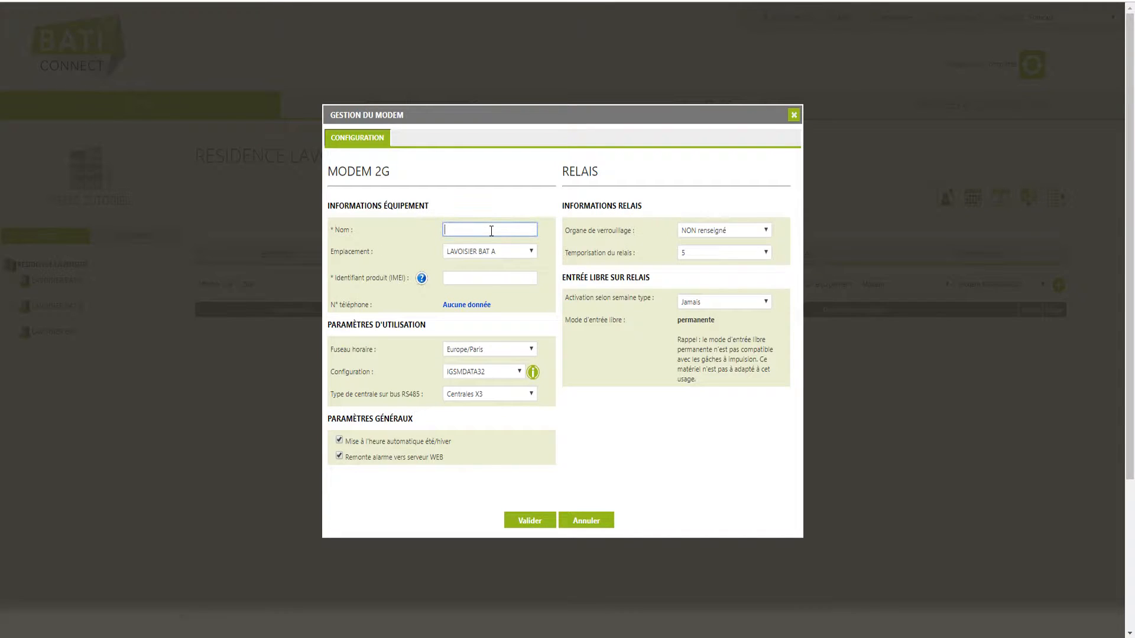
pyautogui.write('Entrée A')
pyautogui.click(530, 251)
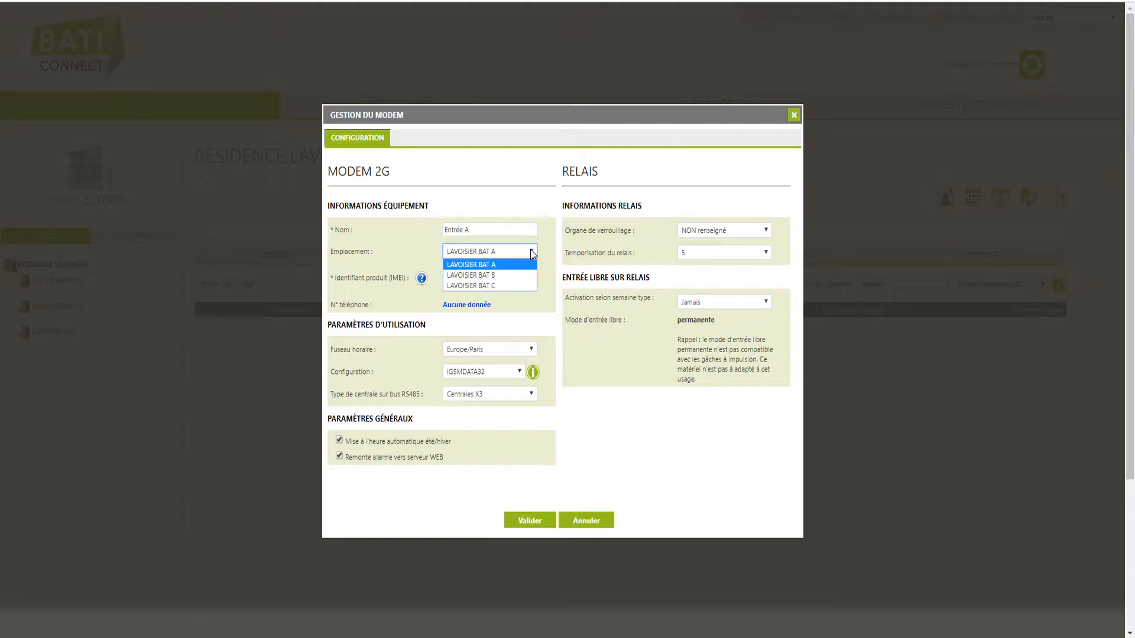
pyautogui.click(517, 264)
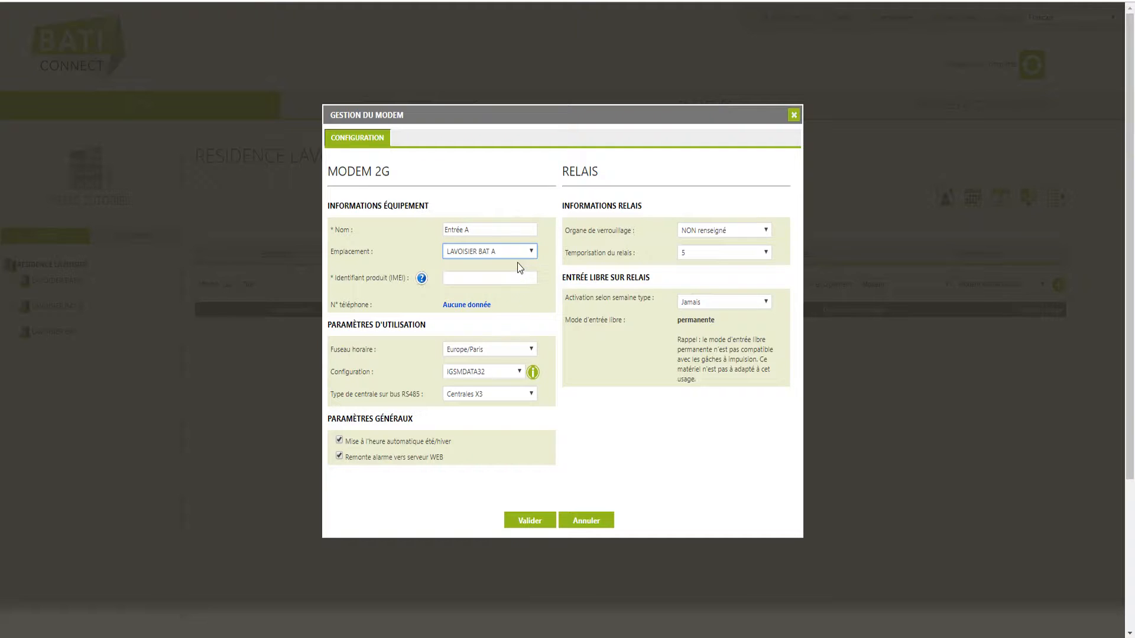
pyautogui.click(510, 276)
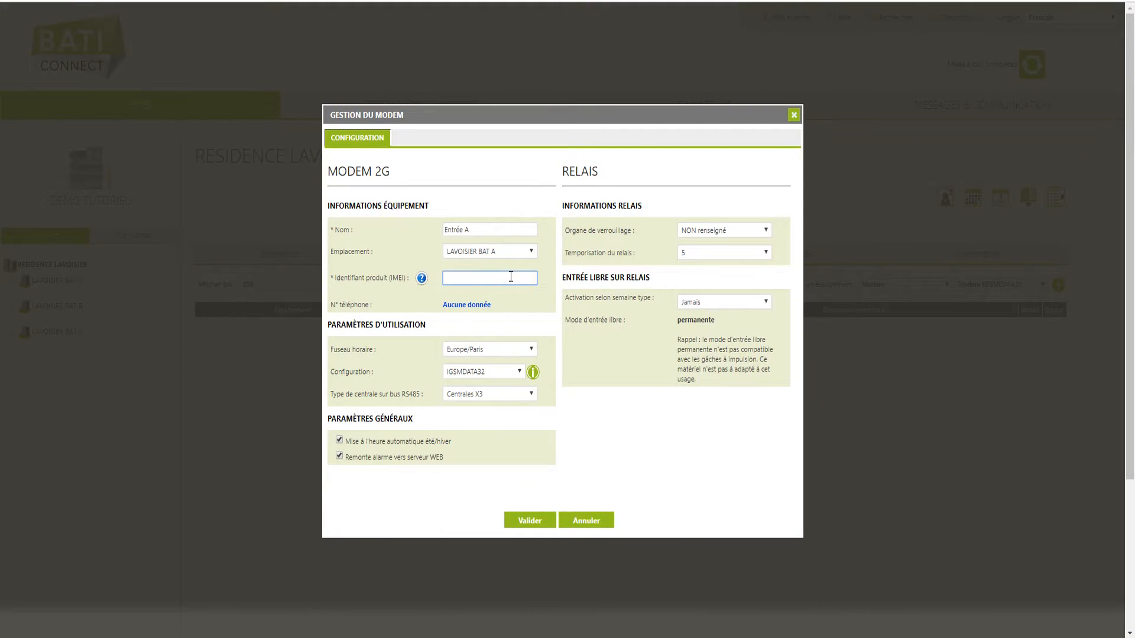
# - Paste the modem's product IMEI, set a 10-second relay delay and save it
pyautogui.hotkey('ctrl', 'v')
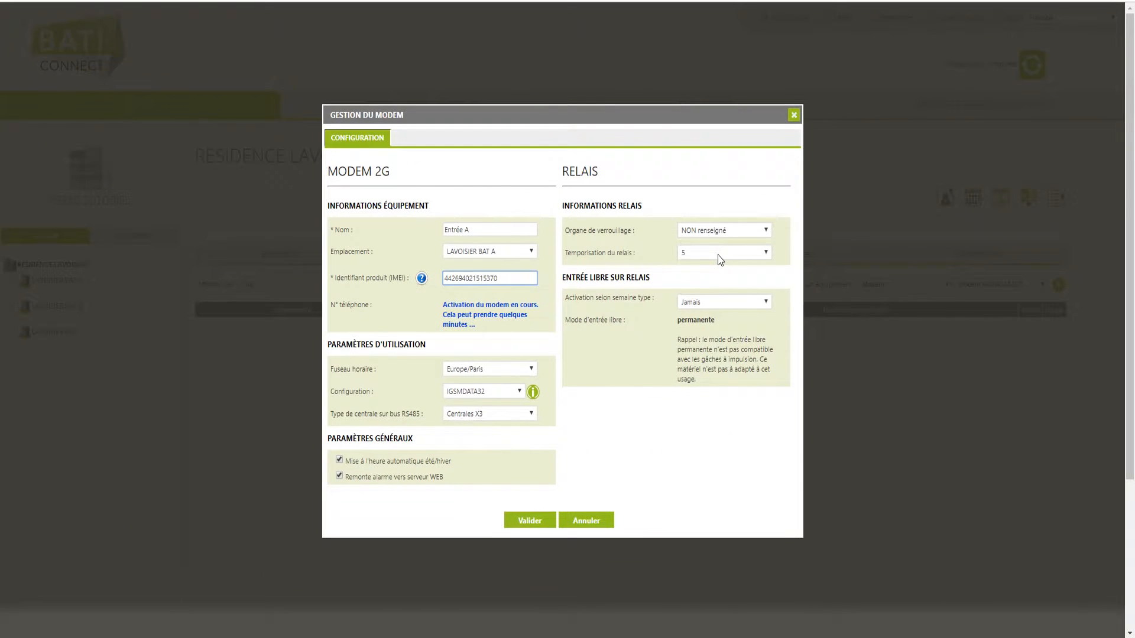
pyautogui.click(622, 257)
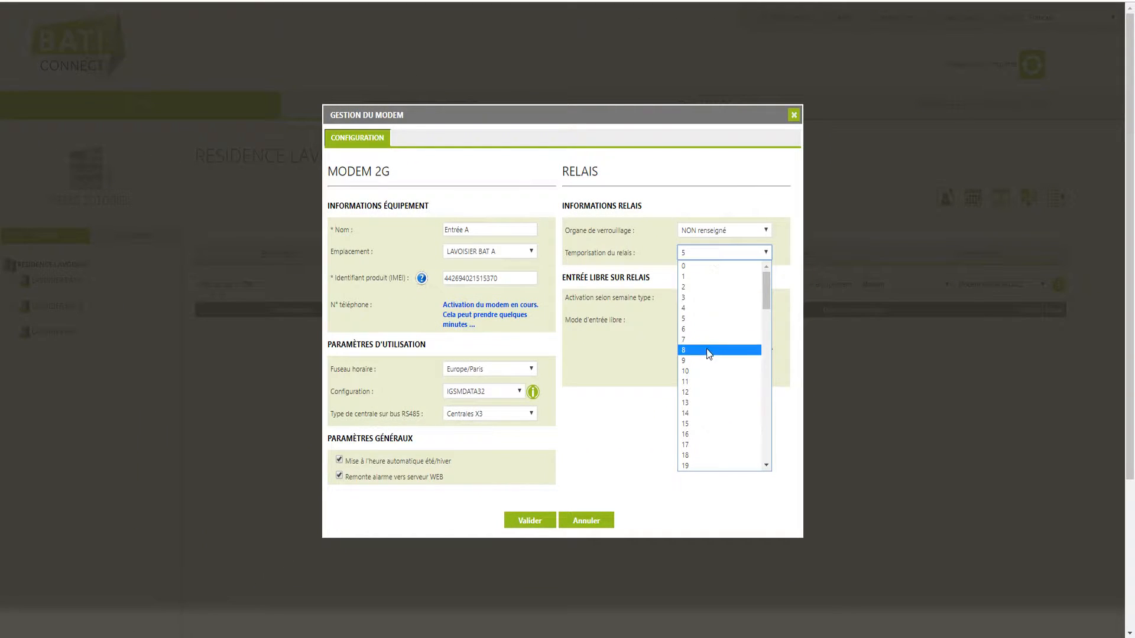
pyautogui.click(704, 369)
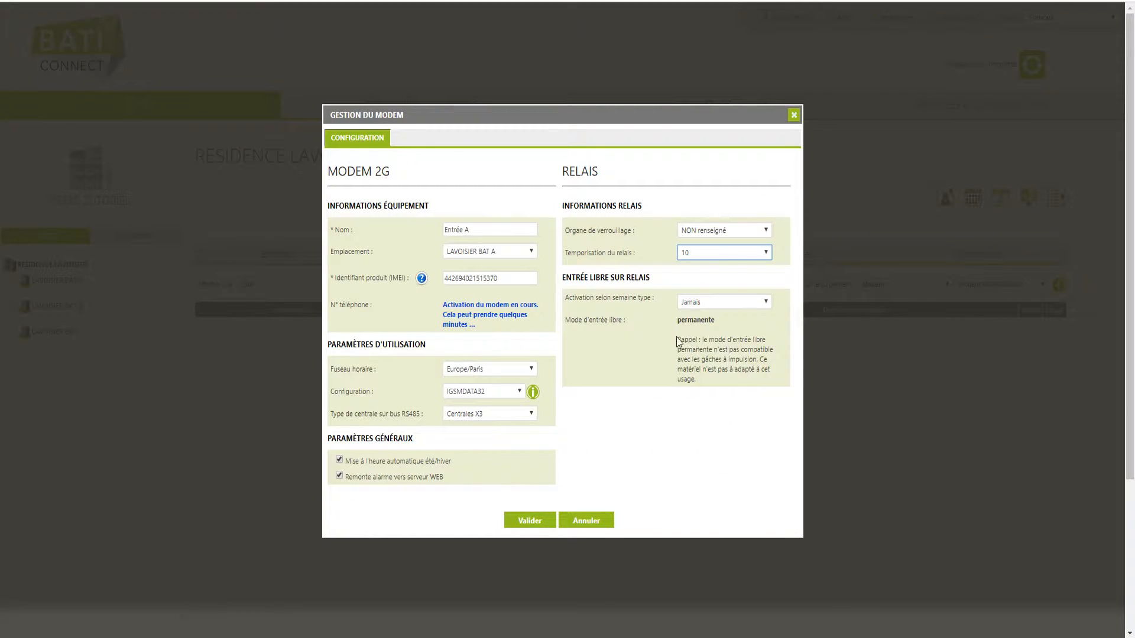
pyautogui.click(547, 527)
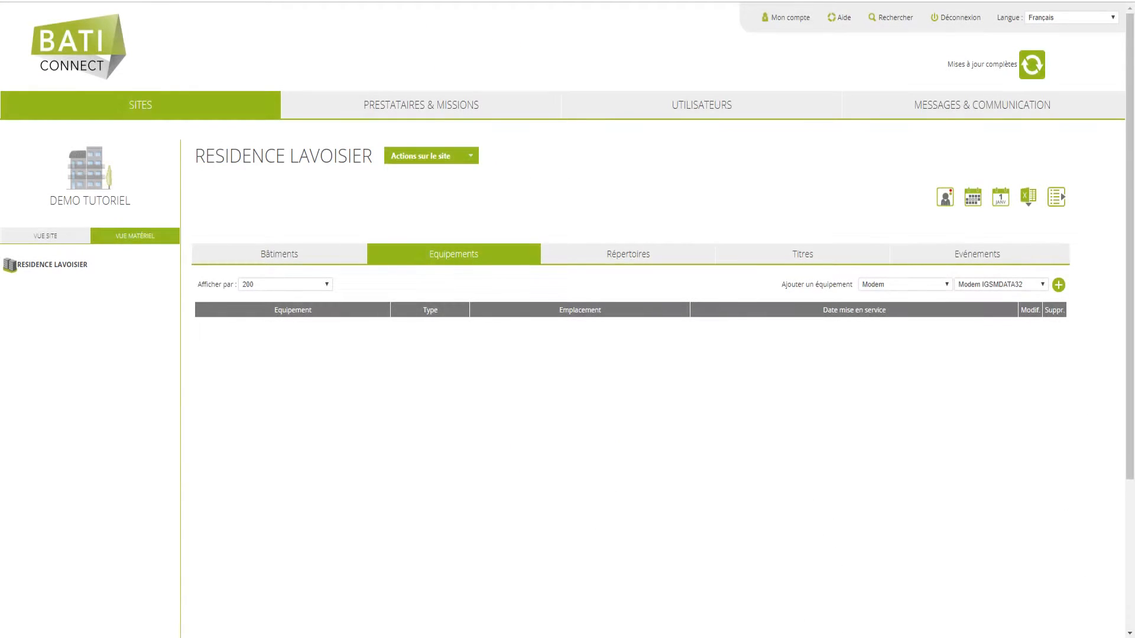
# - Add a Portaphone 3G named 'Platine Entrée' located in LAVOISIER BAT B
pyautogui.click(907, 285)
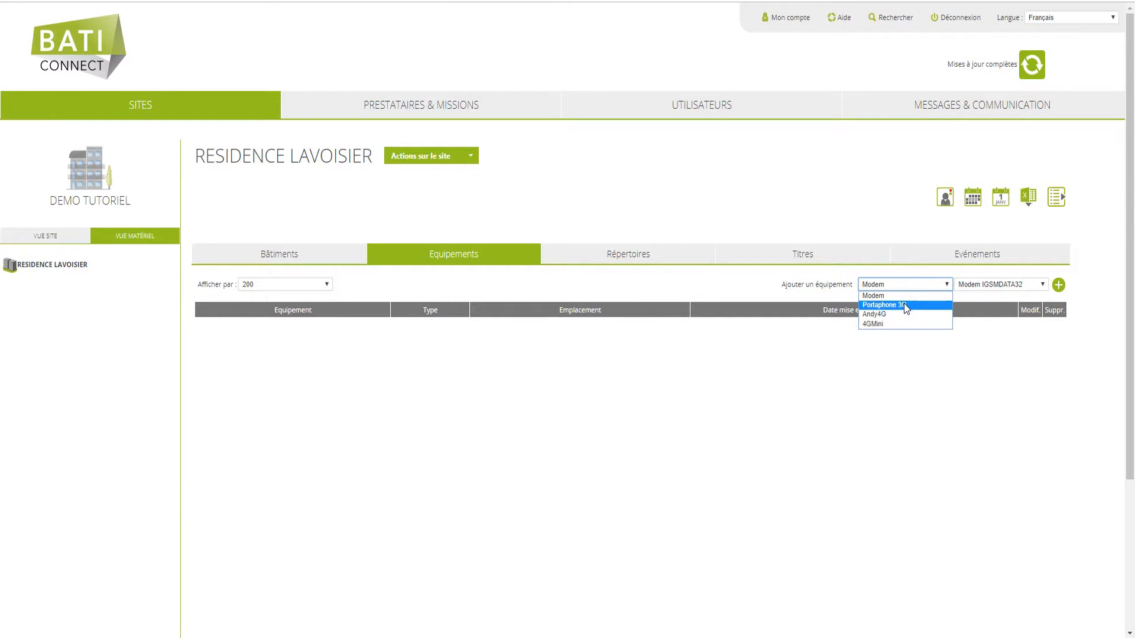
pyautogui.click(909, 307)
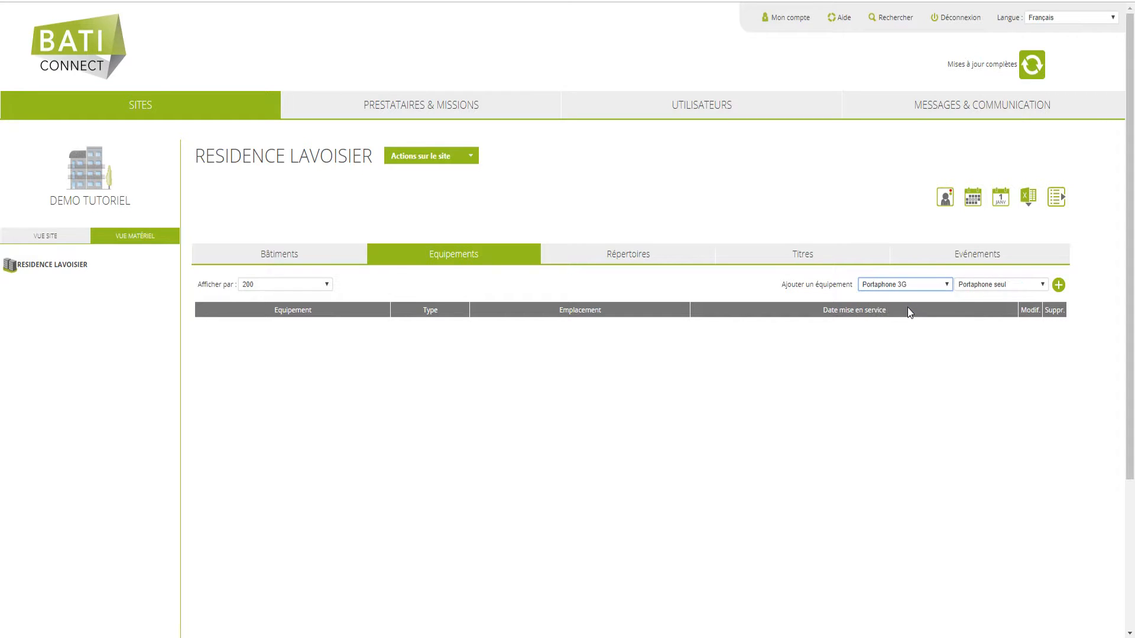
pyautogui.click(1058, 285)
pyautogui.click(481, 181)
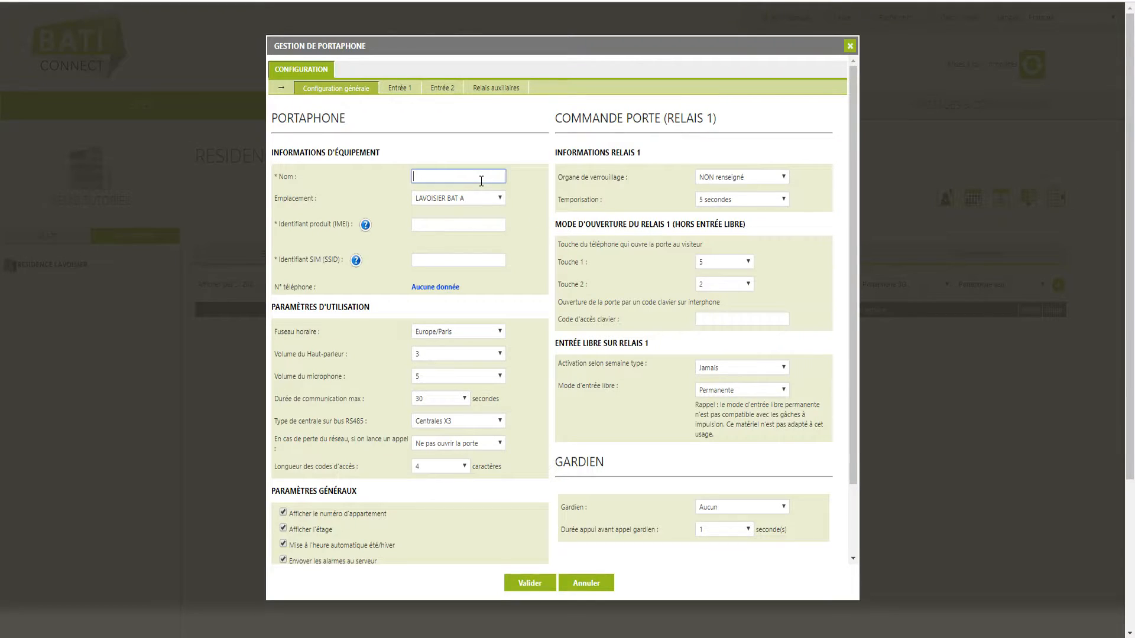
pyautogui.write('Platine Entrée')
pyautogui.click(485, 198)
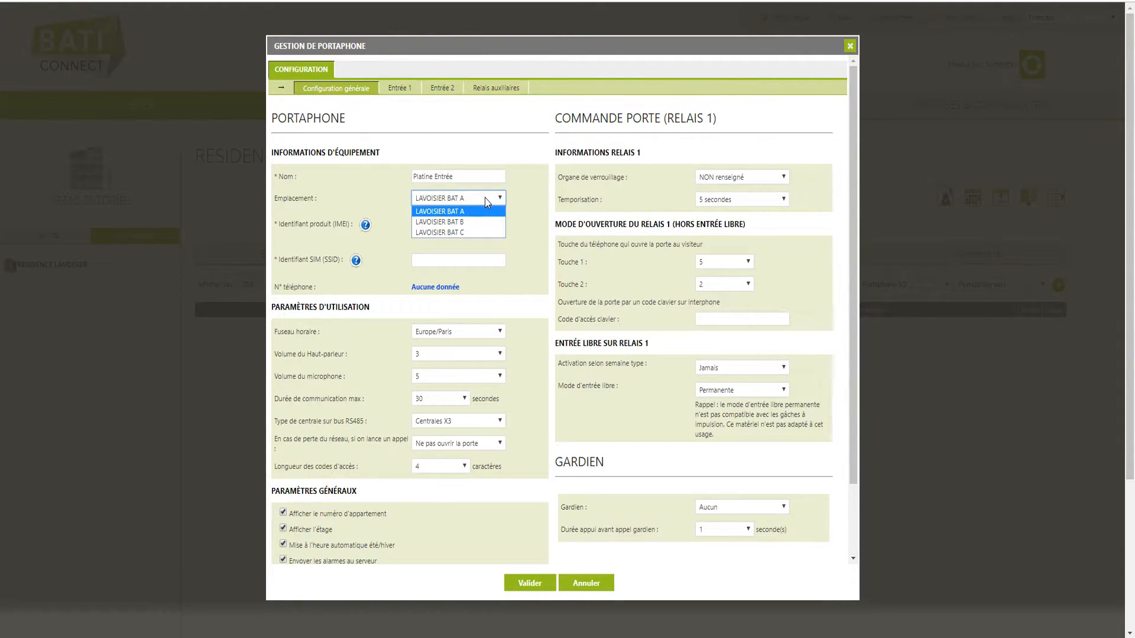
pyautogui.click(488, 221)
pyautogui.click(502, 227)
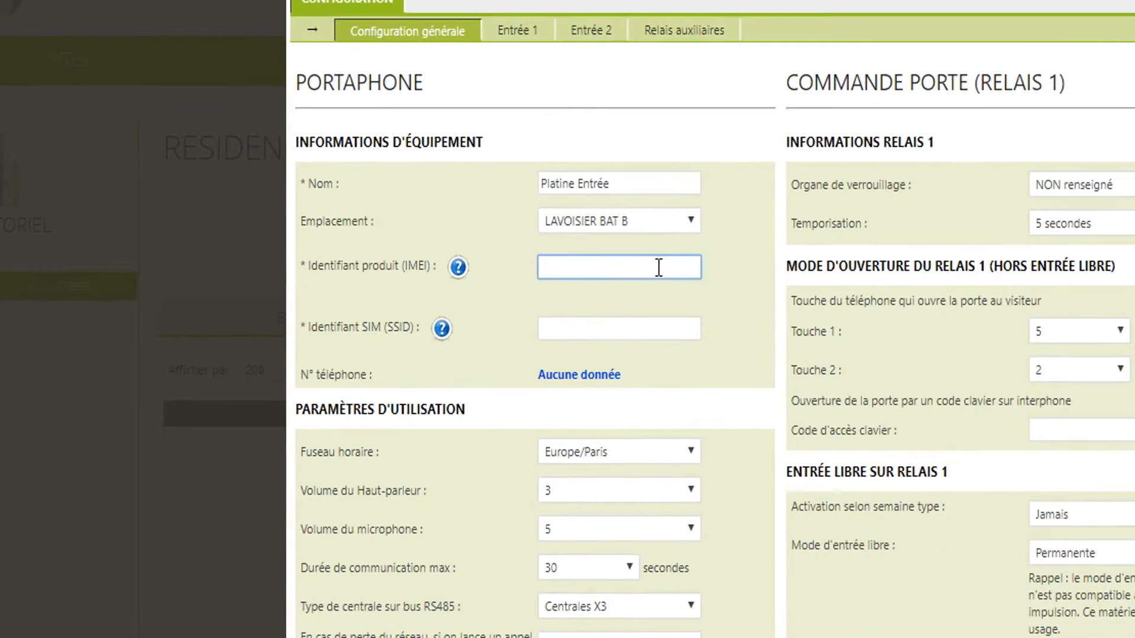
pyautogui.click(489, 263)
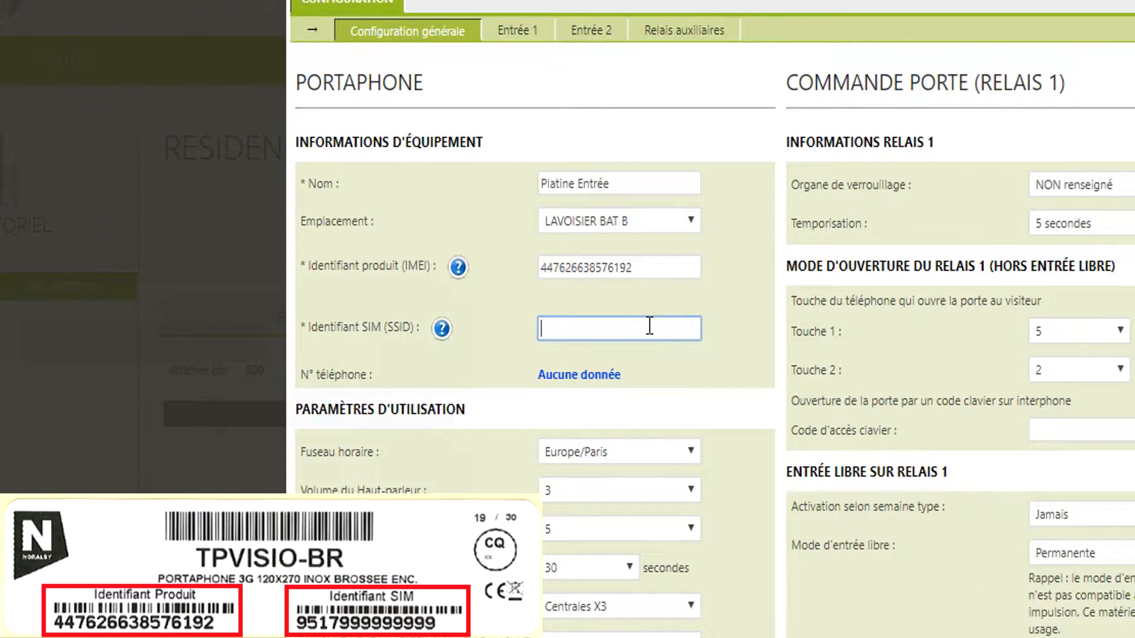
pyautogui.write('8933209517999999999')
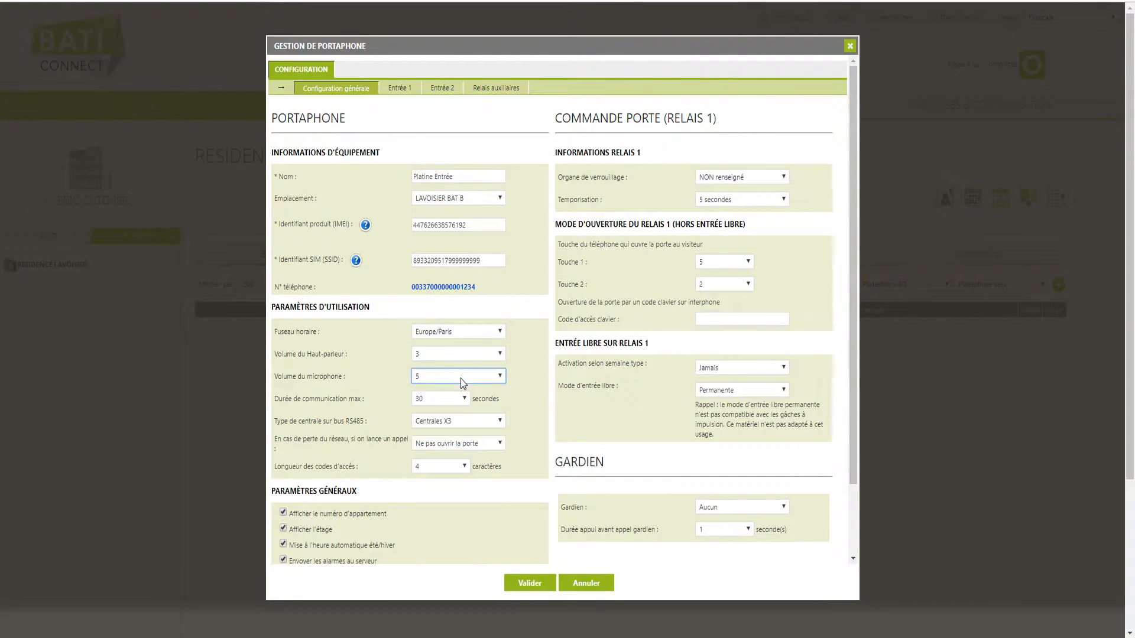
# - Set the Portaphone's maximum call duration to 60 seconds and open the door on network loss
pyautogui.click(463, 399)
pyautogui.scroll(-5, 443, 532)
pyautogui.click(437, 570)
pyautogui.click(458, 443)
pyautogui.click(443, 456)
# - Set a 10-second relay delay, enter the keypad access code, save and acknowledge the update warning
pyautogui.click(765, 200)
pyautogui.click(727, 309)
pyautogui.click(713, 319)
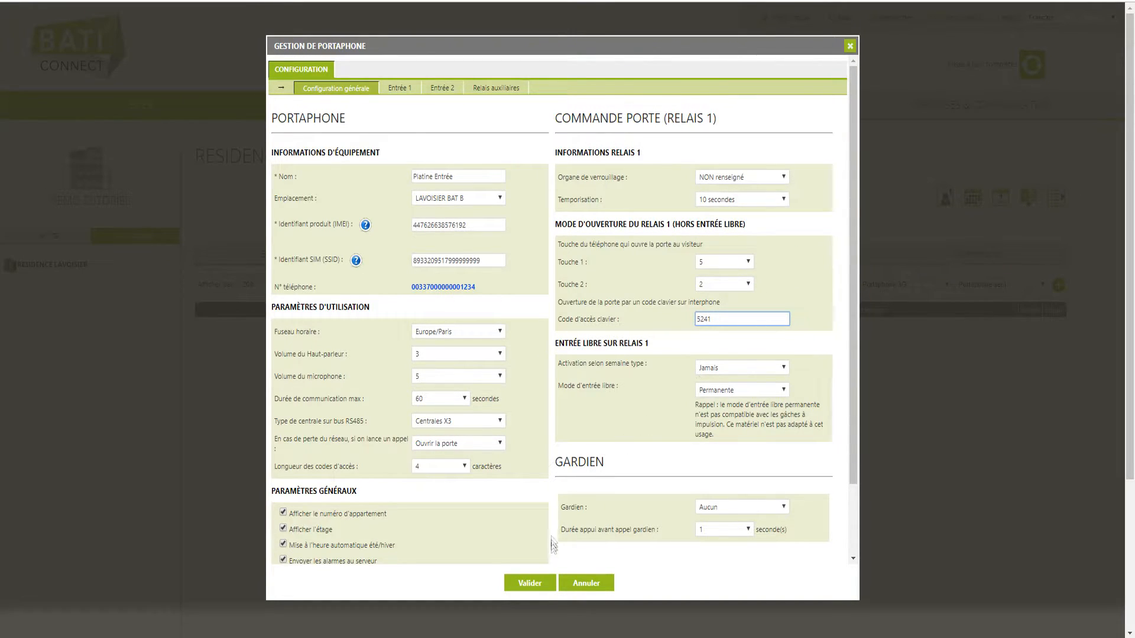
pyautogui.click(547, 586)
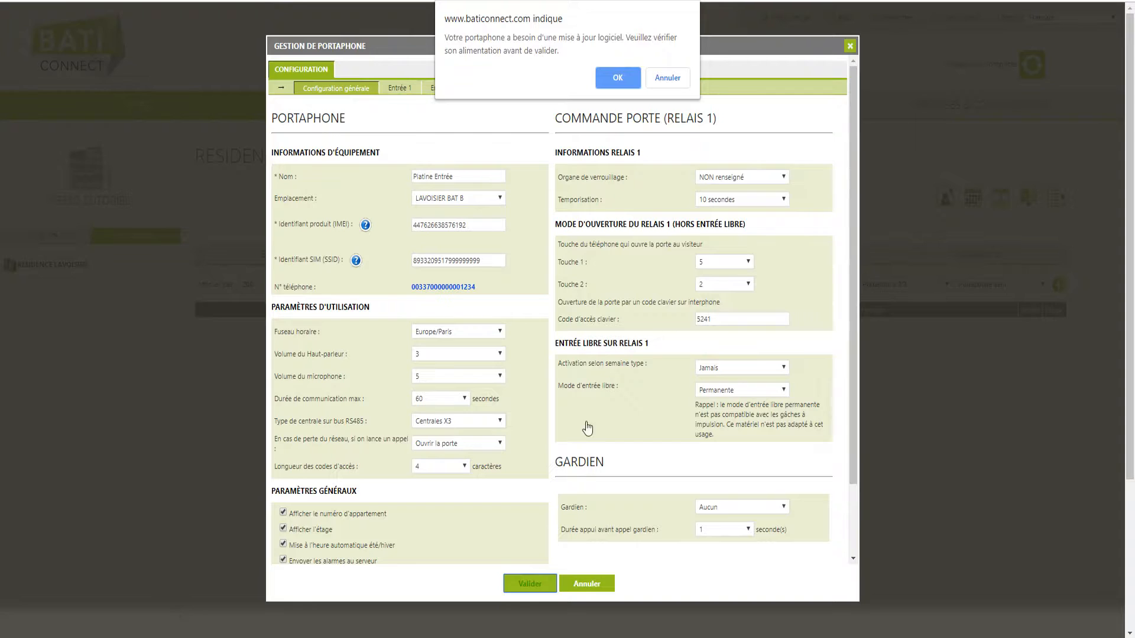
pyautogui.click(617, 78)
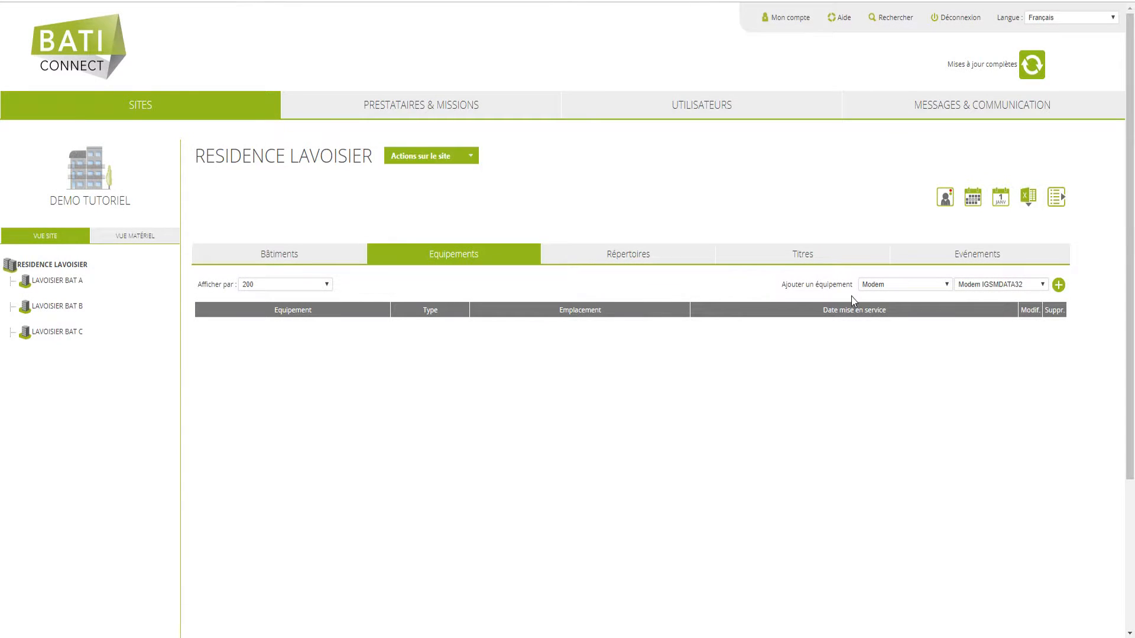
# - Add an Andy4G named 'Platine Entrée C' located in LAVOISIER BAT C
pyautogui.click(945, 285)
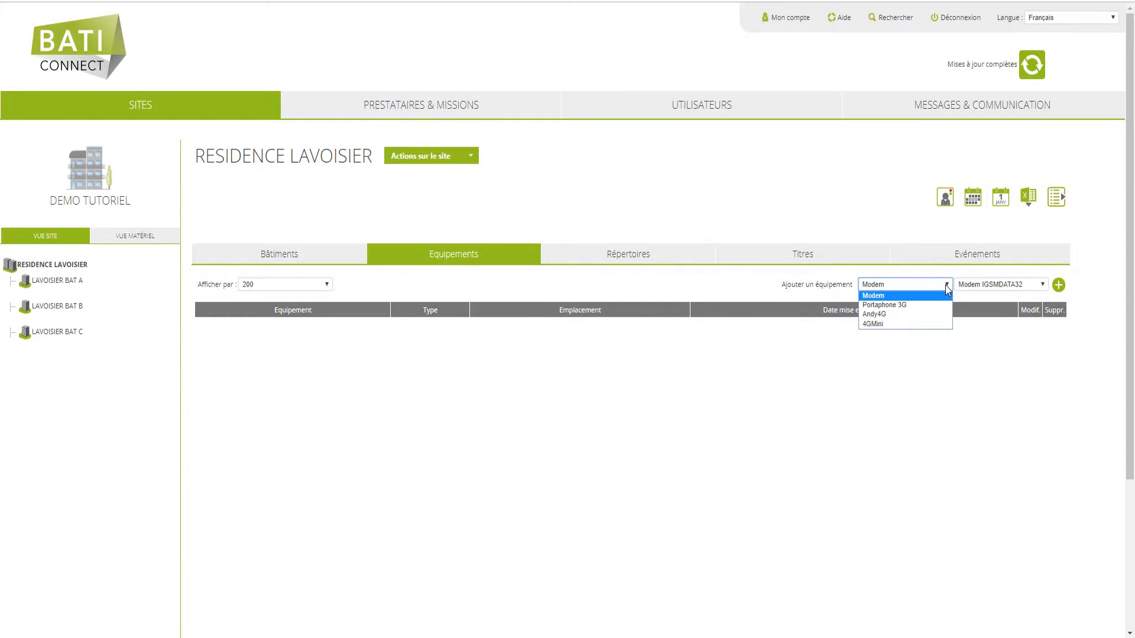
pyautogui.click(922, 315)
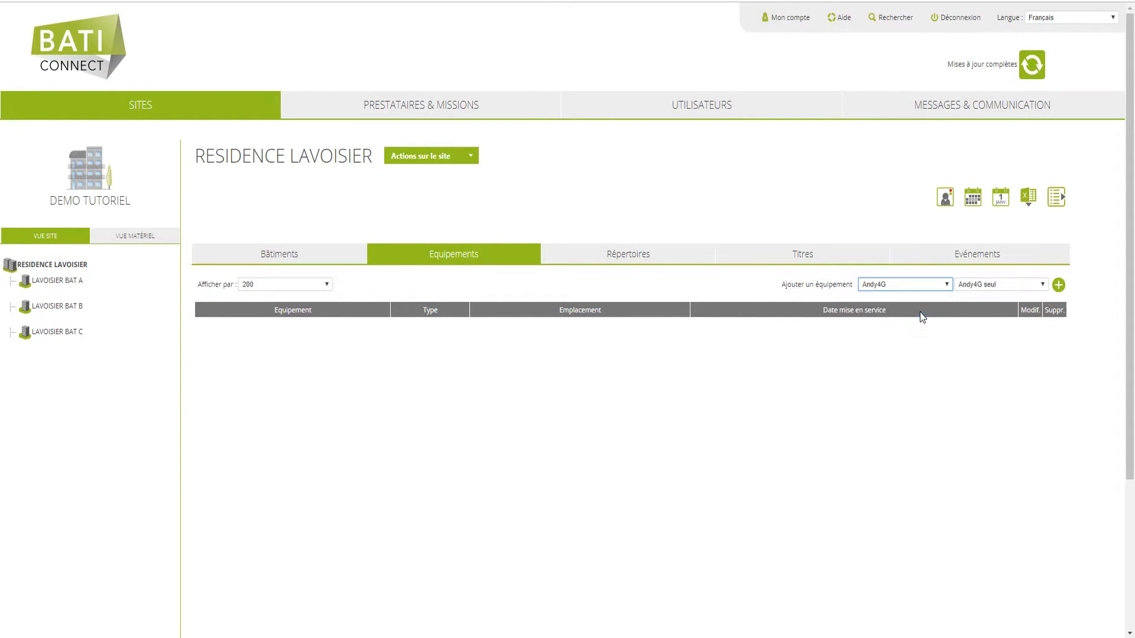
pyautogui.click(1061, 288)
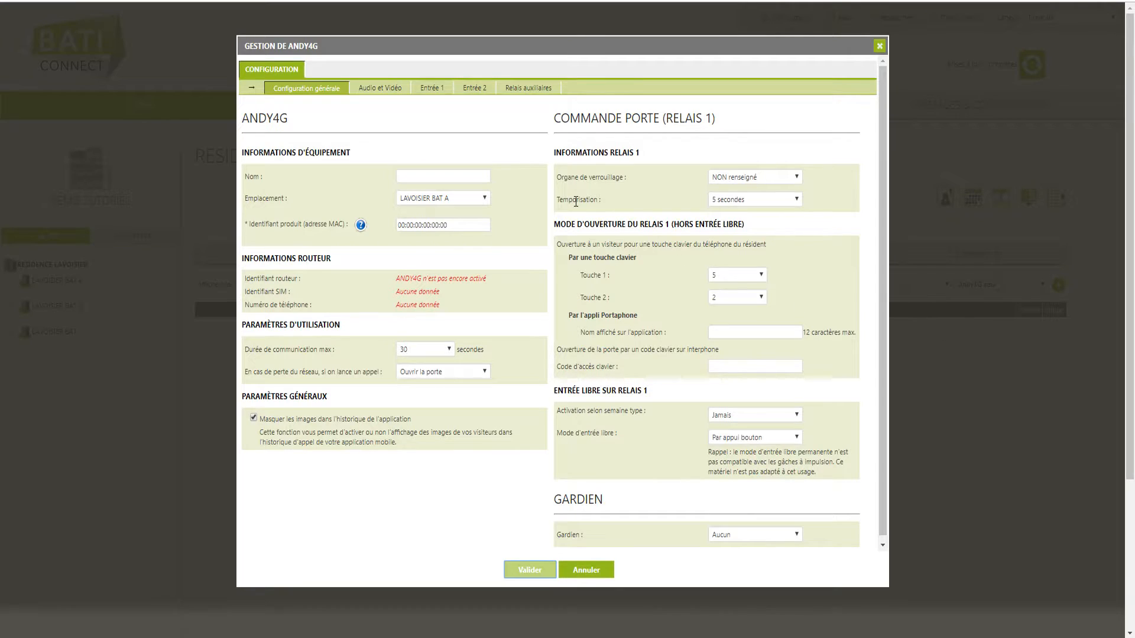
pyautogui.click(458, 177)
pyautogui.write('Platine Entrée C')
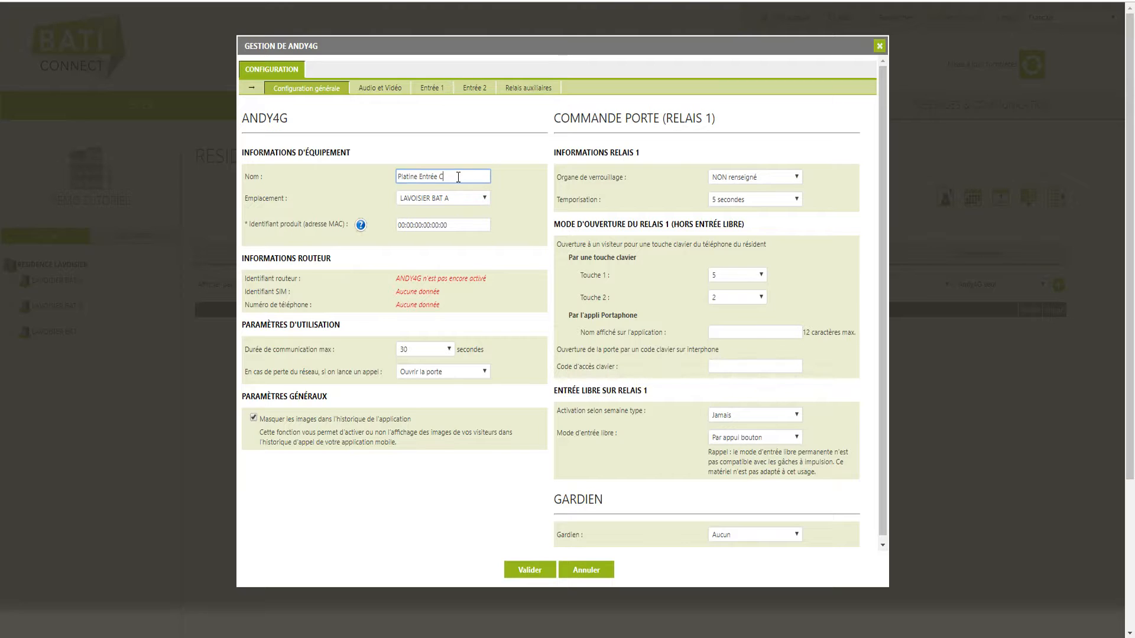
pyautogui.click(484, 197)
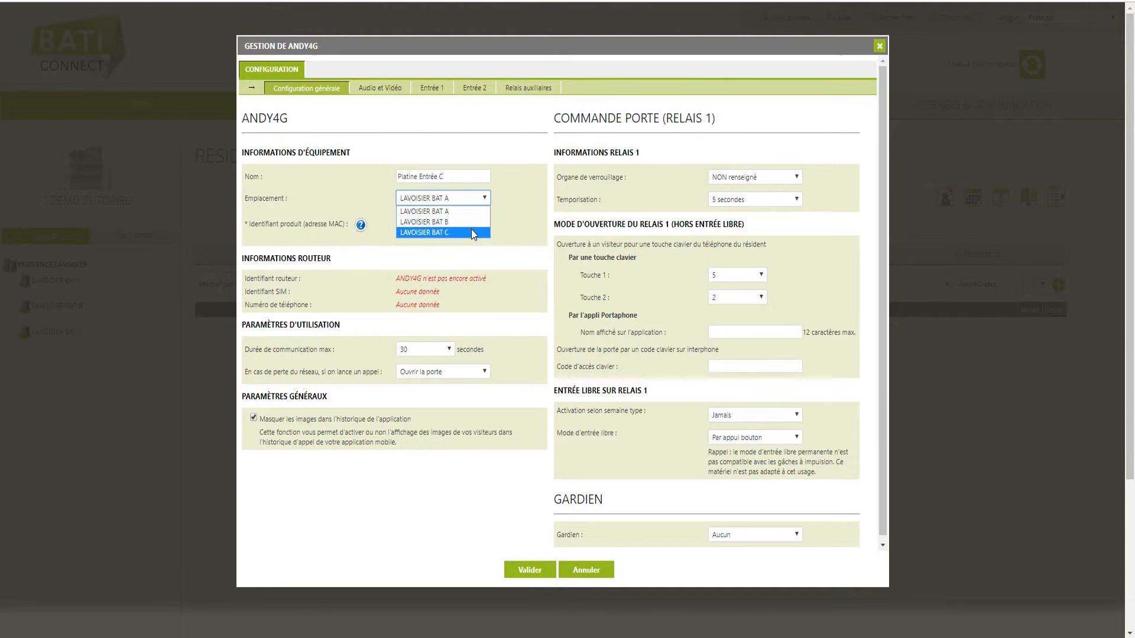
pyautogui.click(472, 233)
# - Set the MAC address to F8:DC:7A:99:99:99 and maximum communication duration to 60 seconds
pyautogui.moveTo(451, 226); pyautogui.dragTo(389, 230)
pyautogui.write('F8:DC:7A:99:99:99')
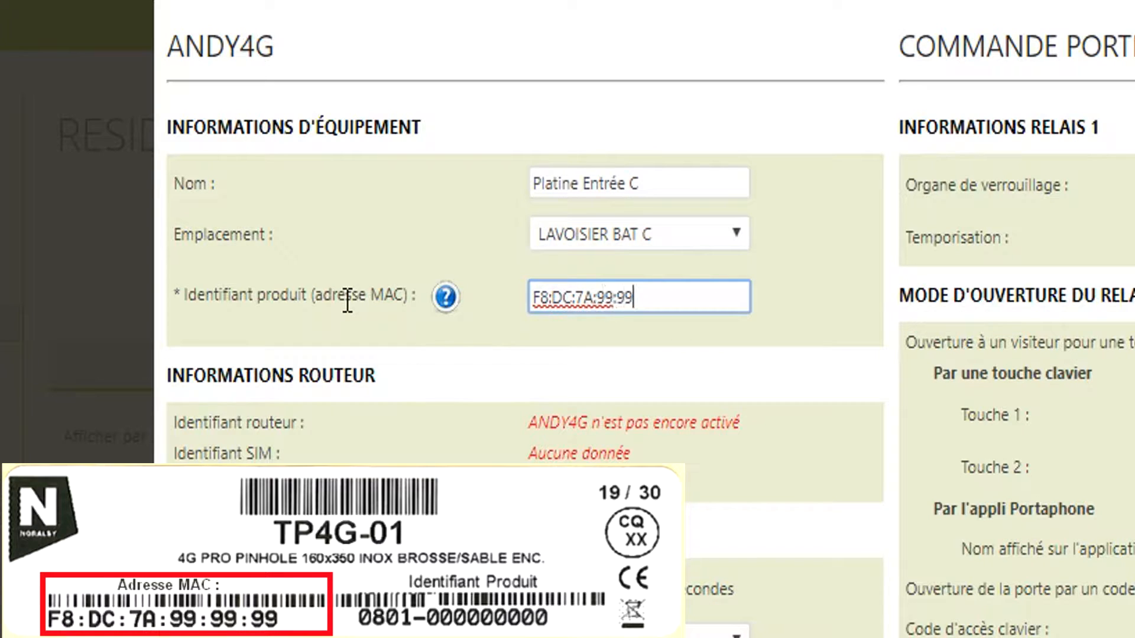
pyautogui.click(703, 334)
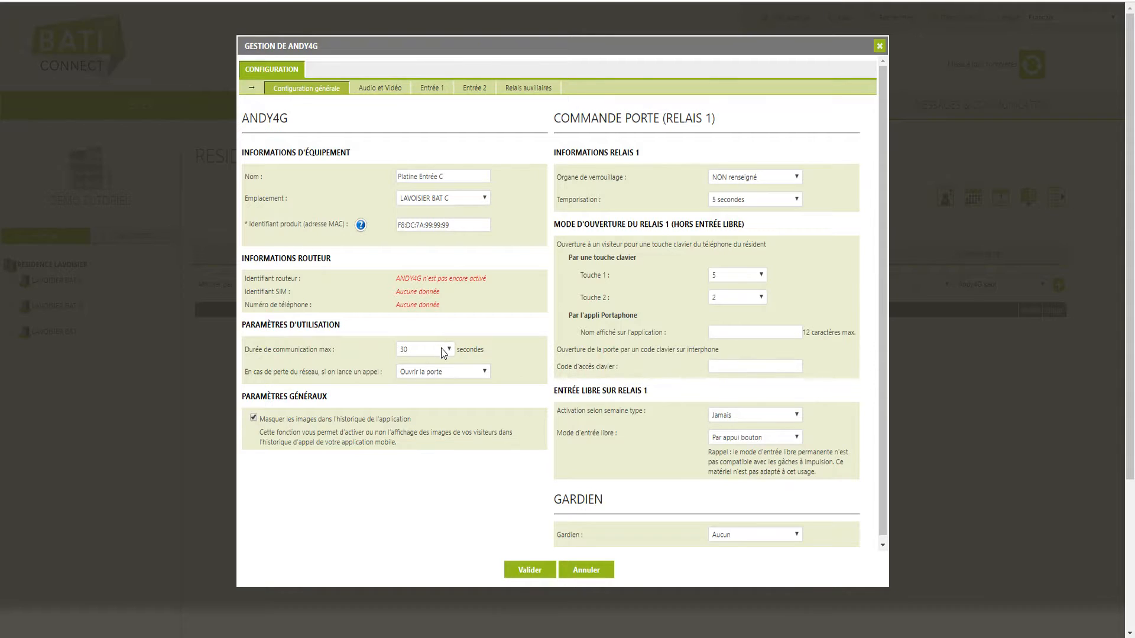
pyautogui.click(441, 348)
pyautogui.press('End')
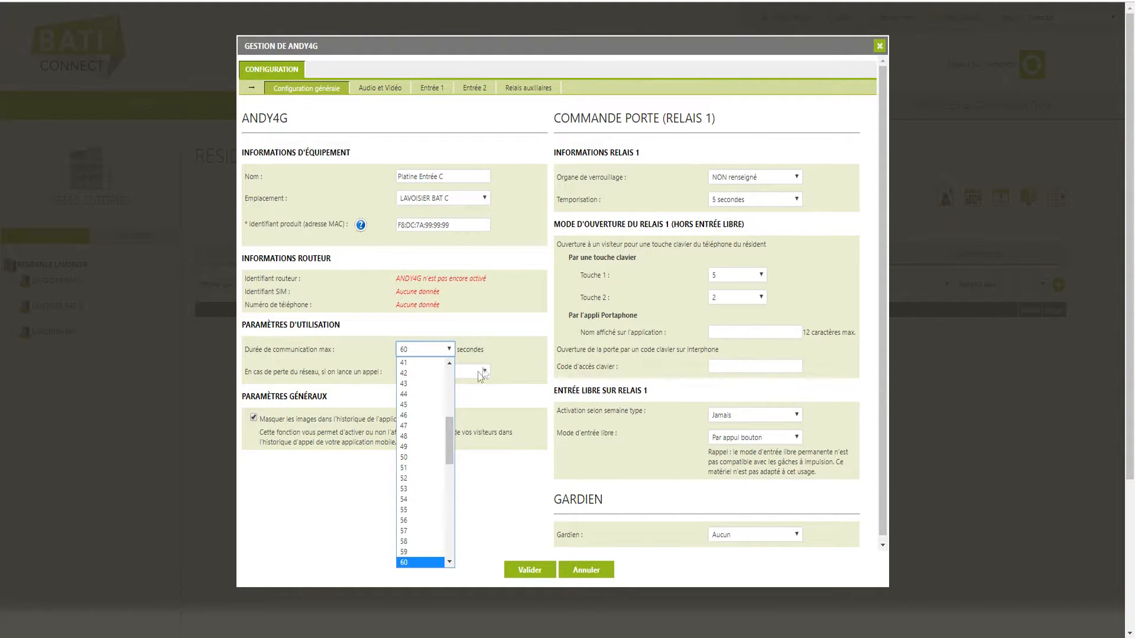
pyautogui.click(508, 324)
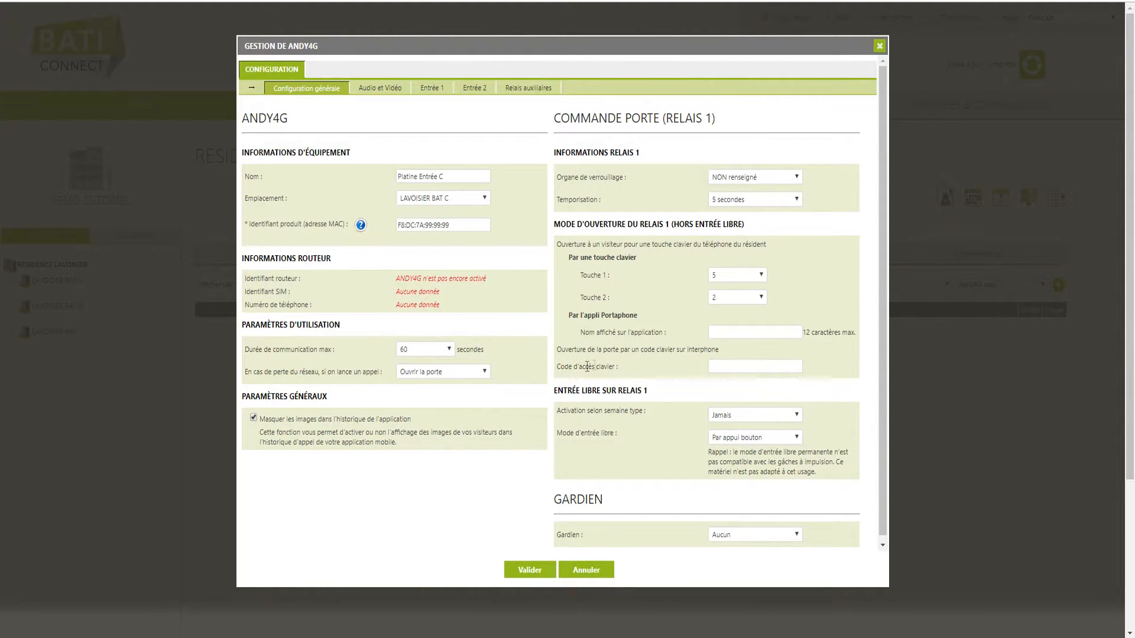
# - Give the Andy4G a 10-second relay delay, app name 'Porte Hall' and a keypad code, then save
pyautogui.click(756, 199)
pyautogui.click(740, 314)
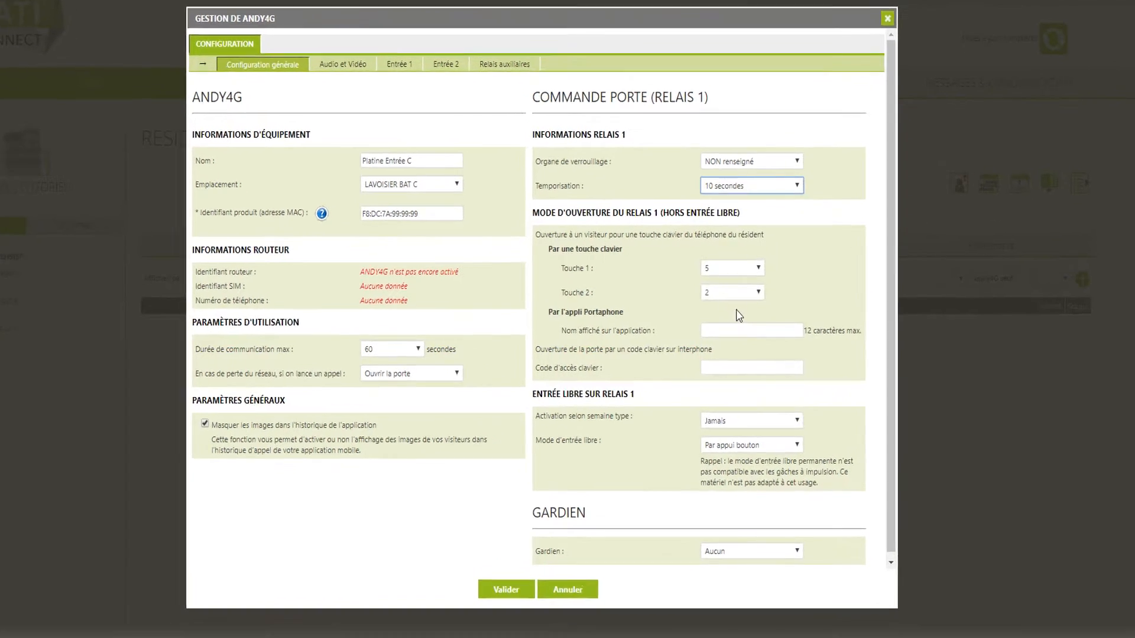
pyautogui.click(733, 330)
pyautogui.write('Porte')
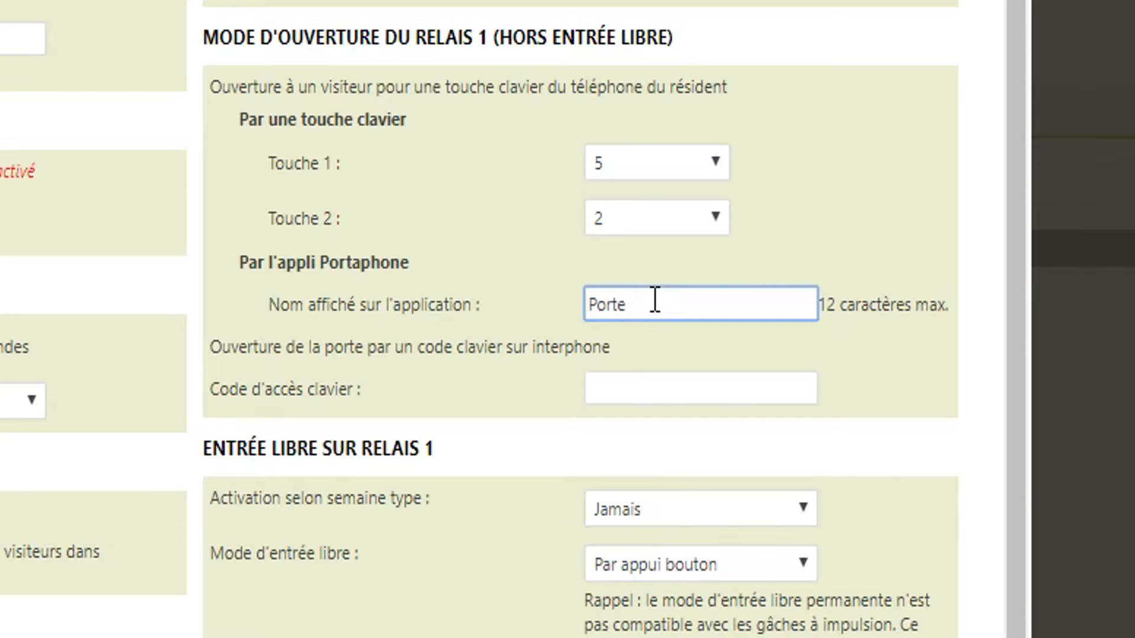
pyautogui.write(' Hall')
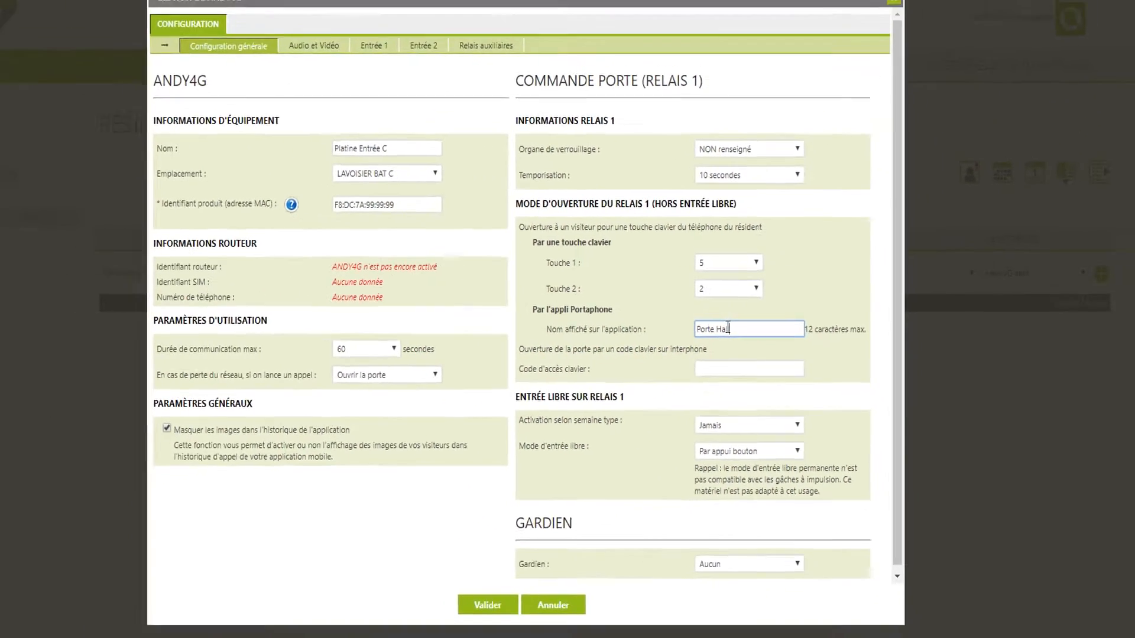
pyautogui.click(727, 370)
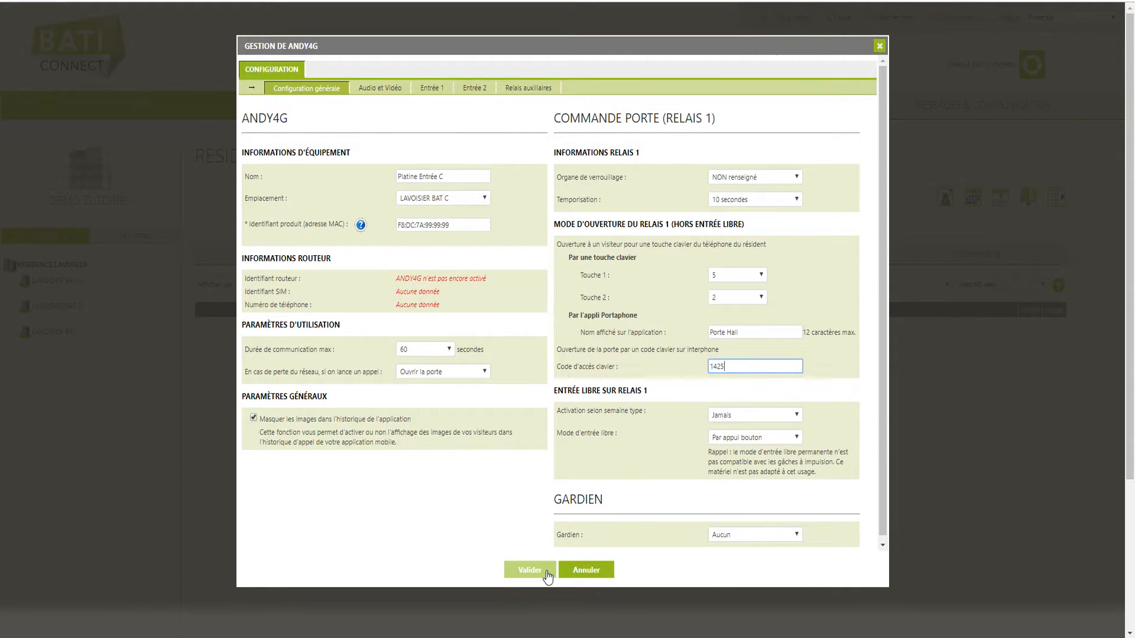
pyautogui.click(547, 574)
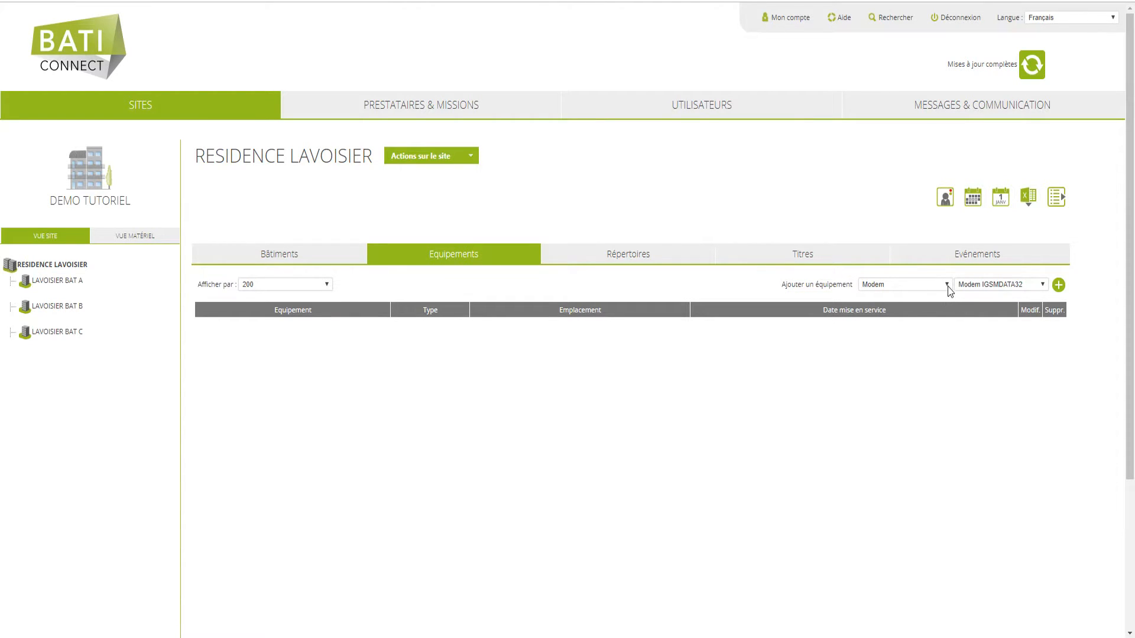
# - Add a 4GMini panel and name it 'Platine Entrée A'
pyautogui.click(947, 286)
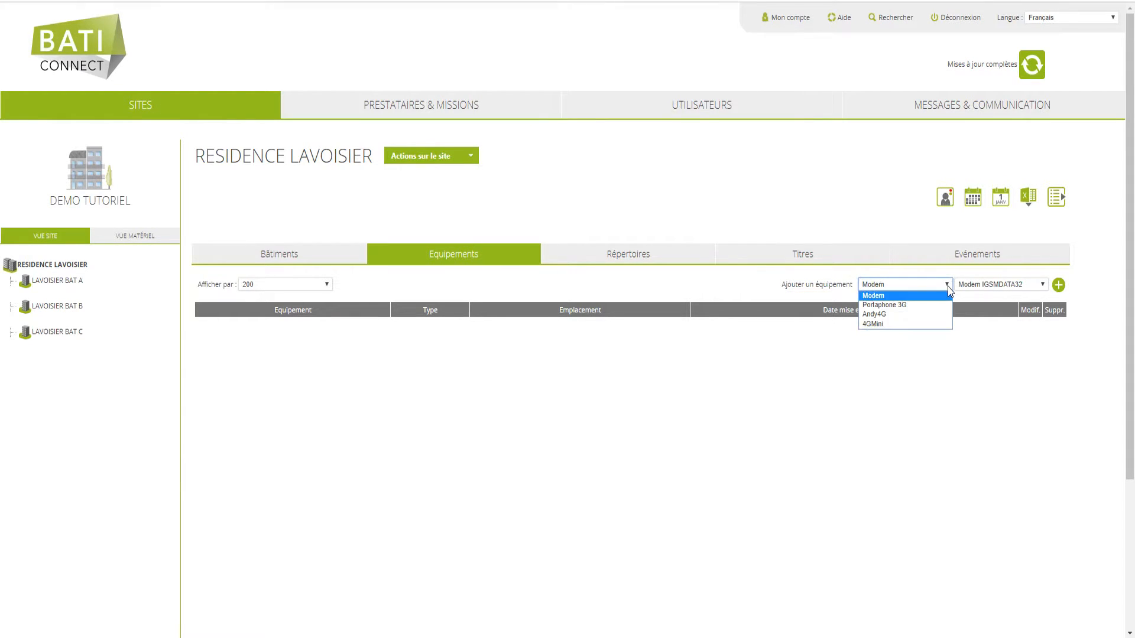
pyautogui.click(925, 324)
pyautogui.click(1059, 288)
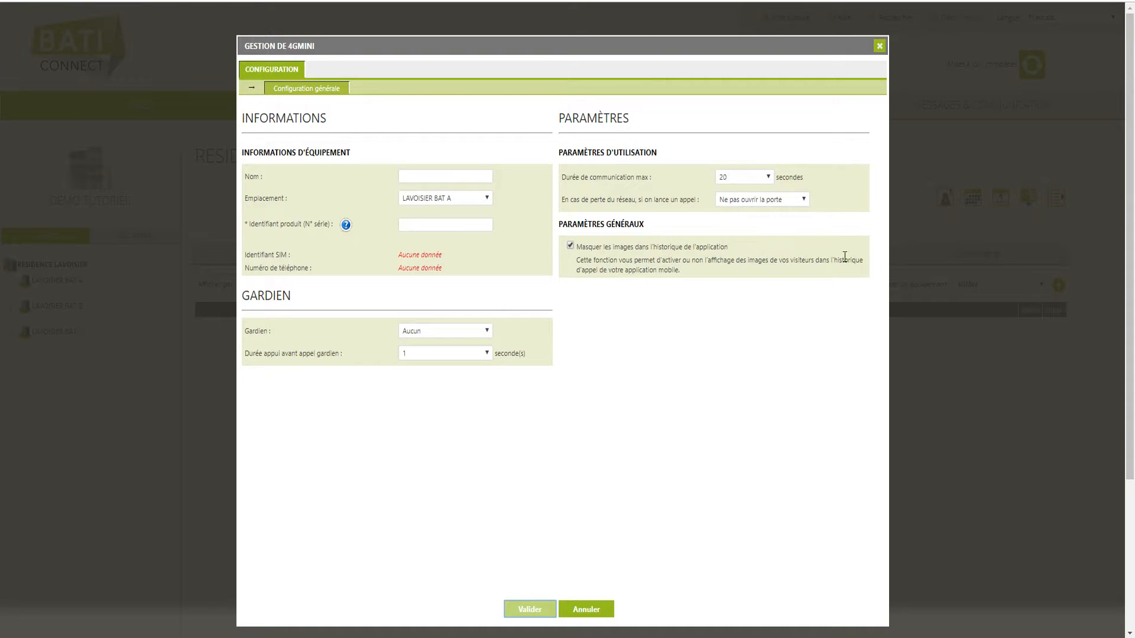
pyautogui.click(461, 177)
pyautogui.write('Platine Entrée A')
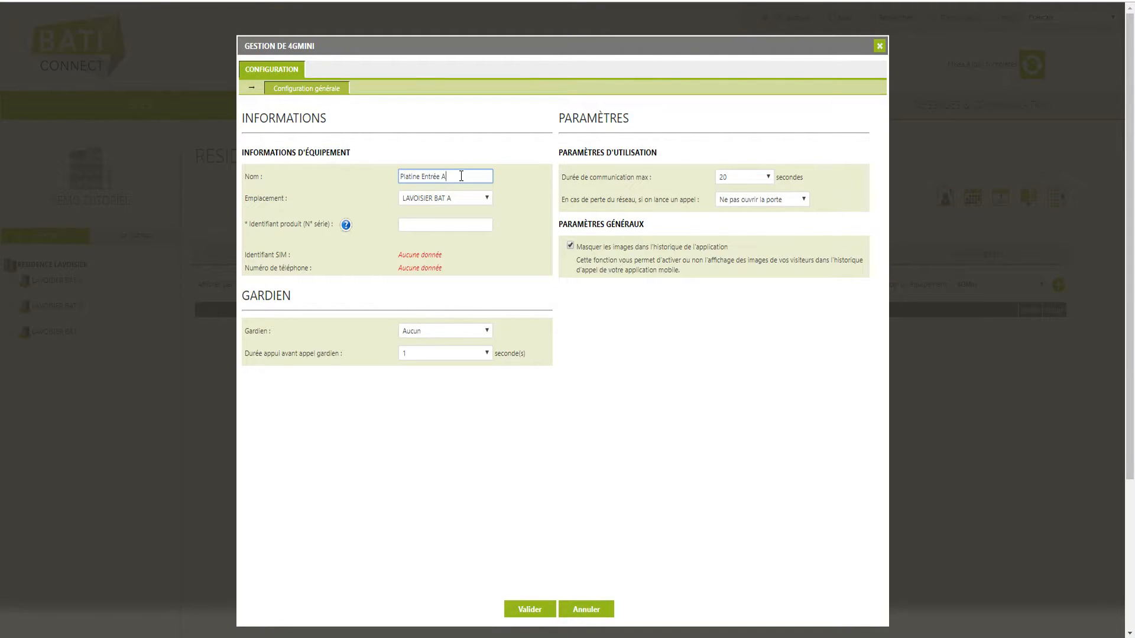
# - Place the 4GMini in LAVOISIER BAT A, paste its serial, set 60-second calls and door opening on network loss, then save
pyautogui.click(486, 198)
pyautogui.click(473, 214)
pyautogui.click(467, 222)
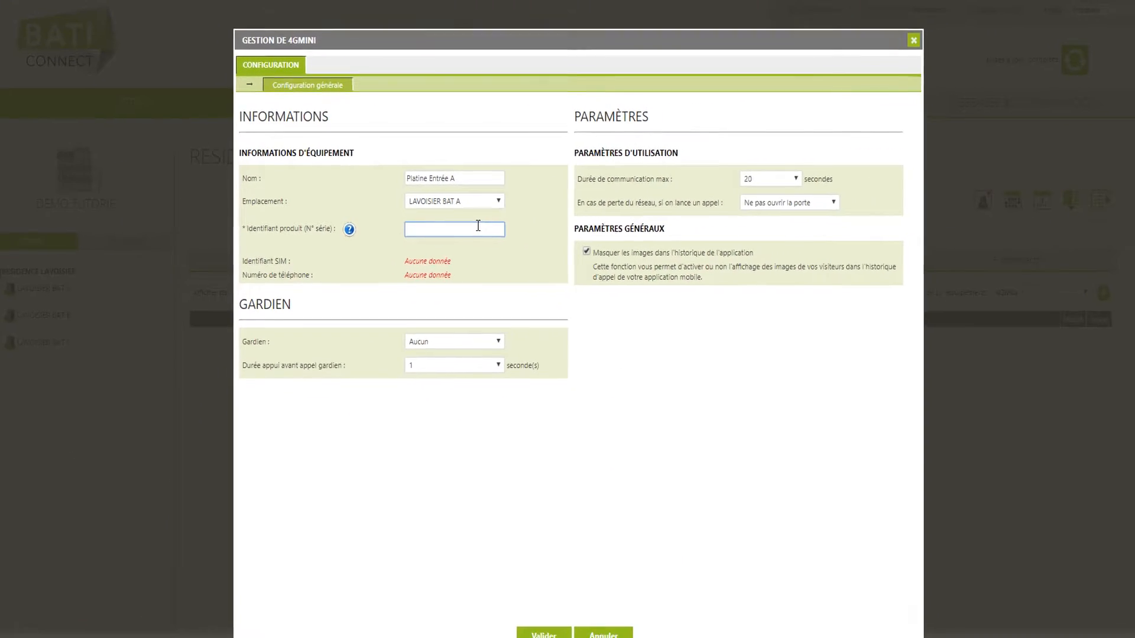
pyautogui.hotkey('ctrl', 'v')
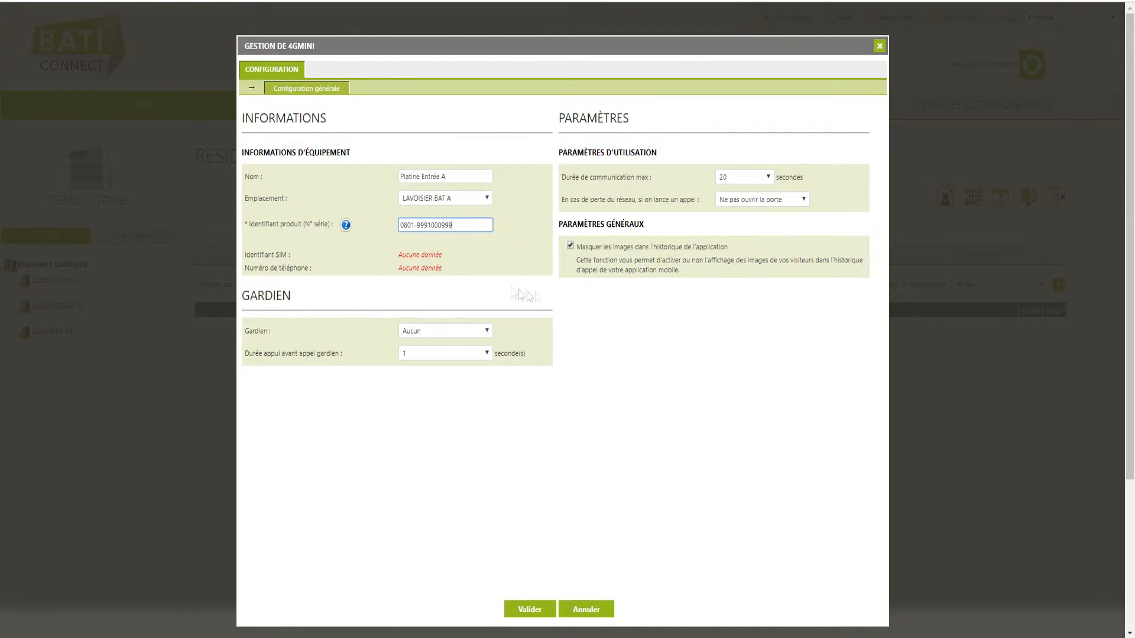
pyautogui.click(751, 177)
pyautogui.click(739, 390)
pyautogui.click(799, 200)
pyautogui.click(793, 214)
pyautogui.click(542, 618)
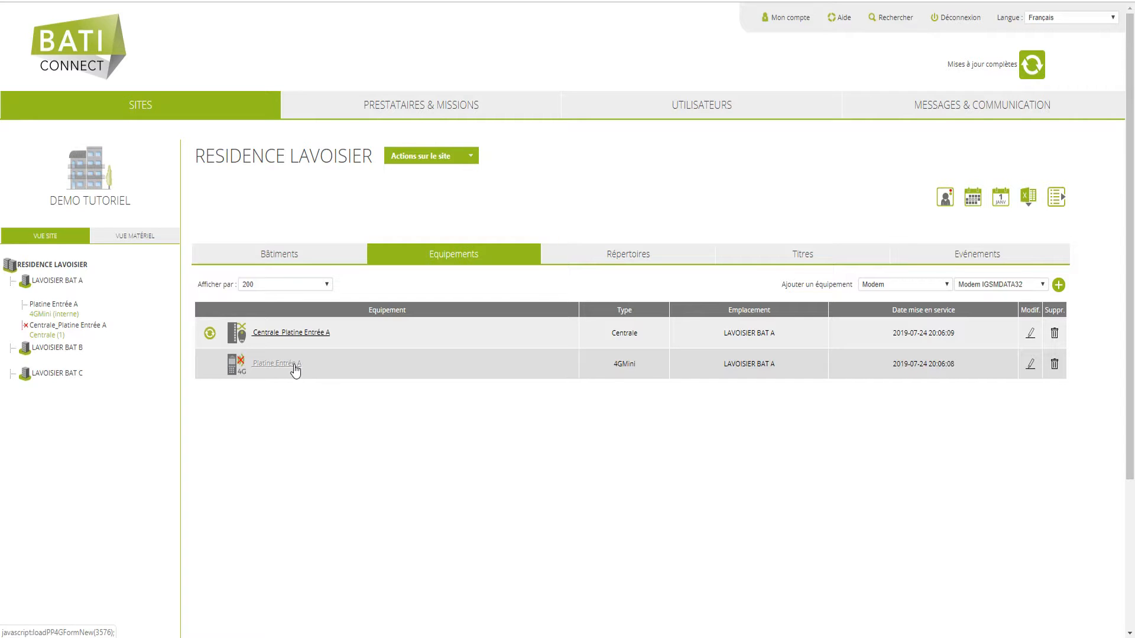
# - Mark Platine Entrée A's main door as having no centrale, enter its keypad code and save
pyautogui.click(296, 370)
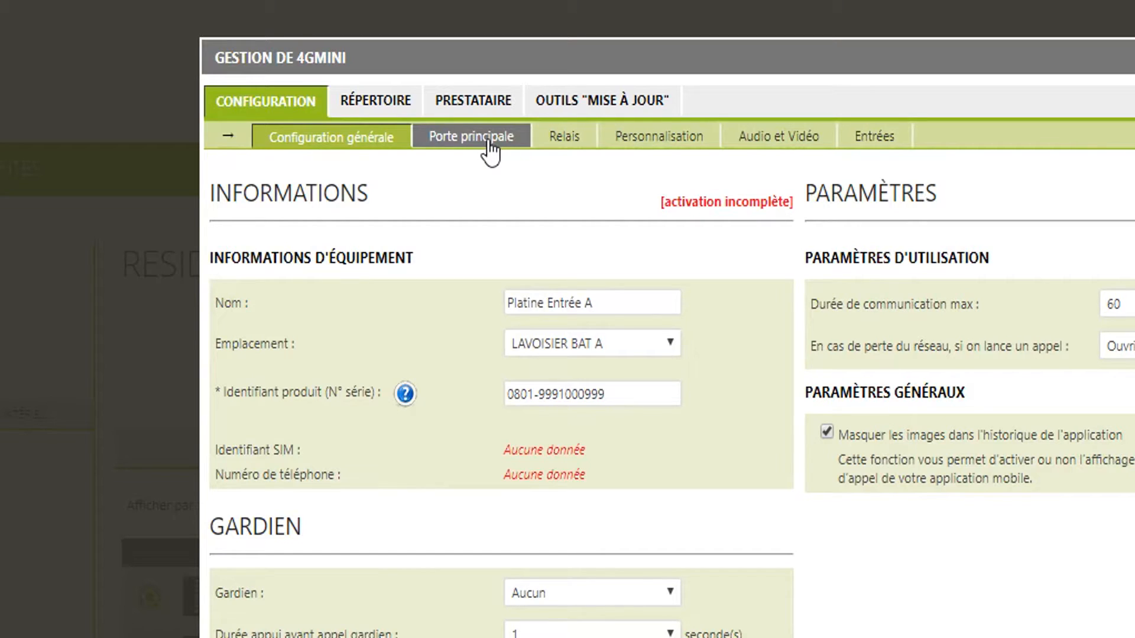
pyautogui.click(490, 142)
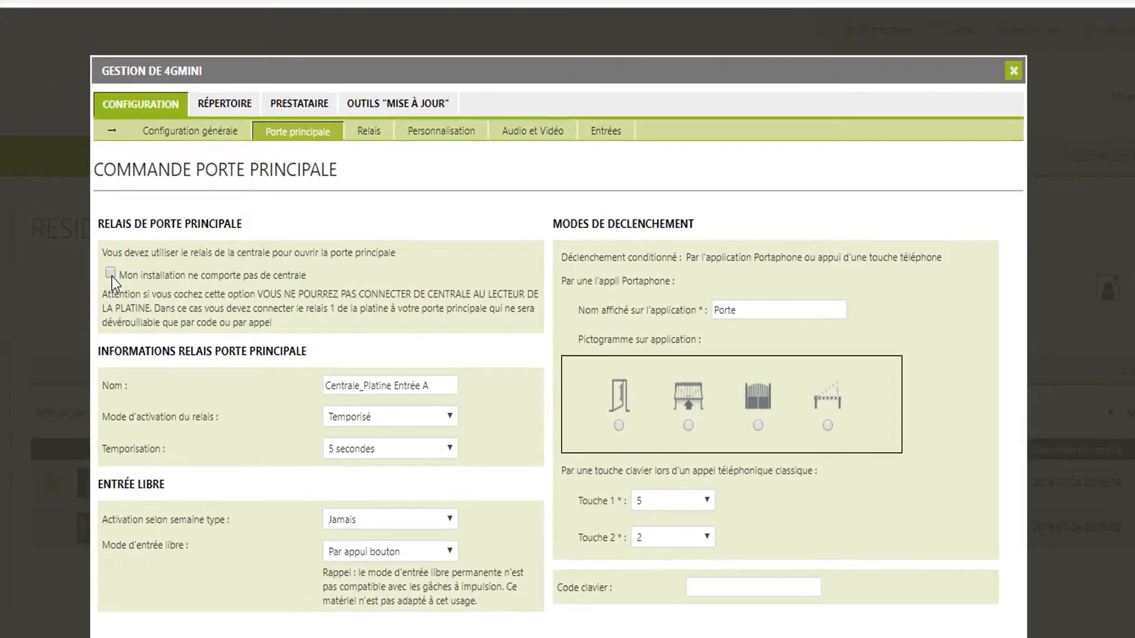
pyautogui.click(111, 273)
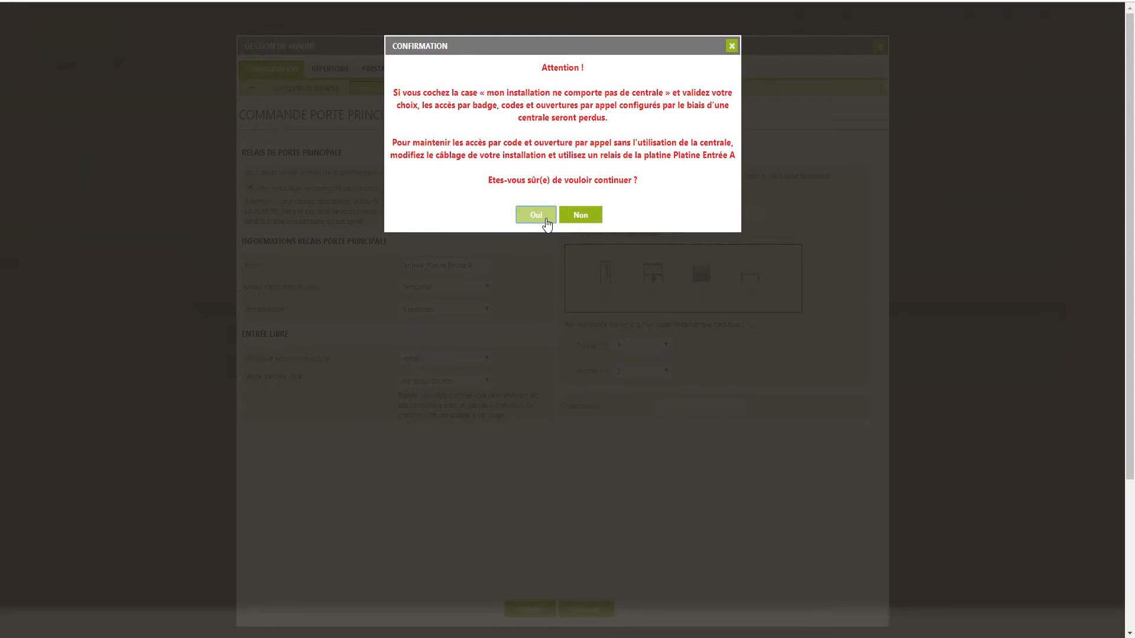
pyautogui.click(536, 215)
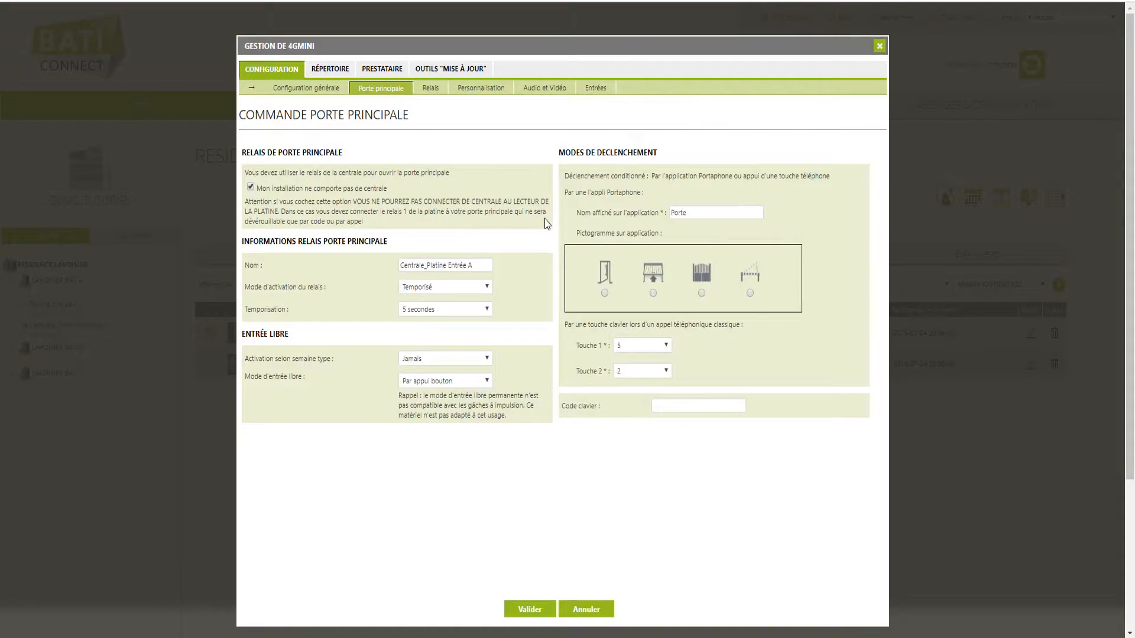
pyautogui.click(656, 406)
pyautogui.click(542, 609)
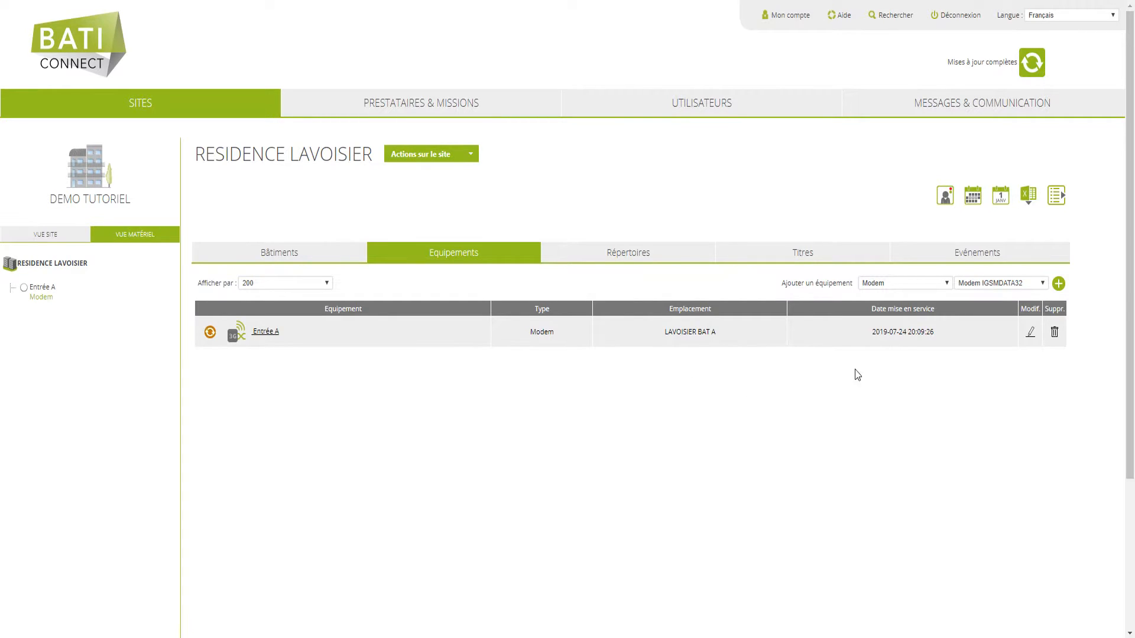
# - Add a Centrale named 'Lecteur BAT A'
pyautogui.click(945, 284)
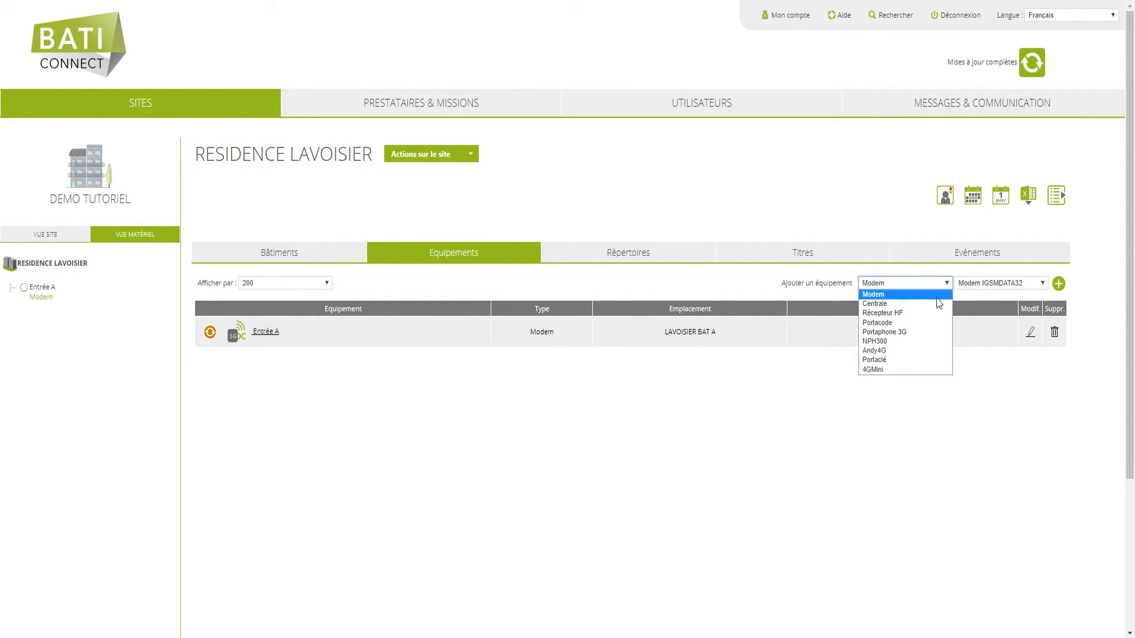
pyautogui.click(934, 303)
pyautogui.click(1060, 287)
pyautogui.click(481, 161)
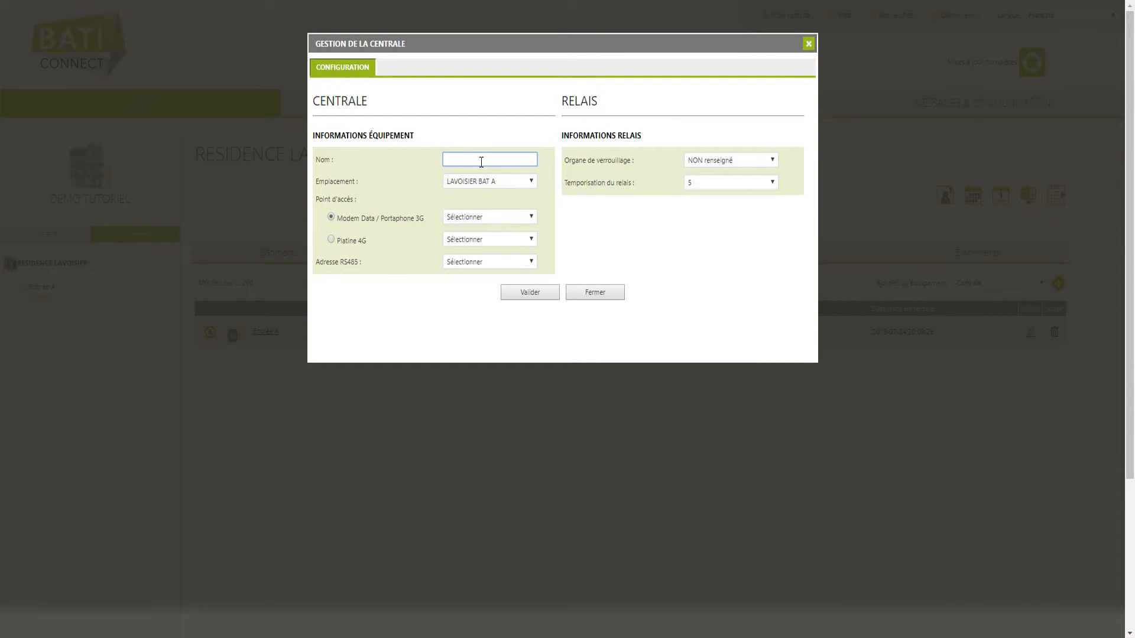
pyautogui.write('Lecteur BAT A')
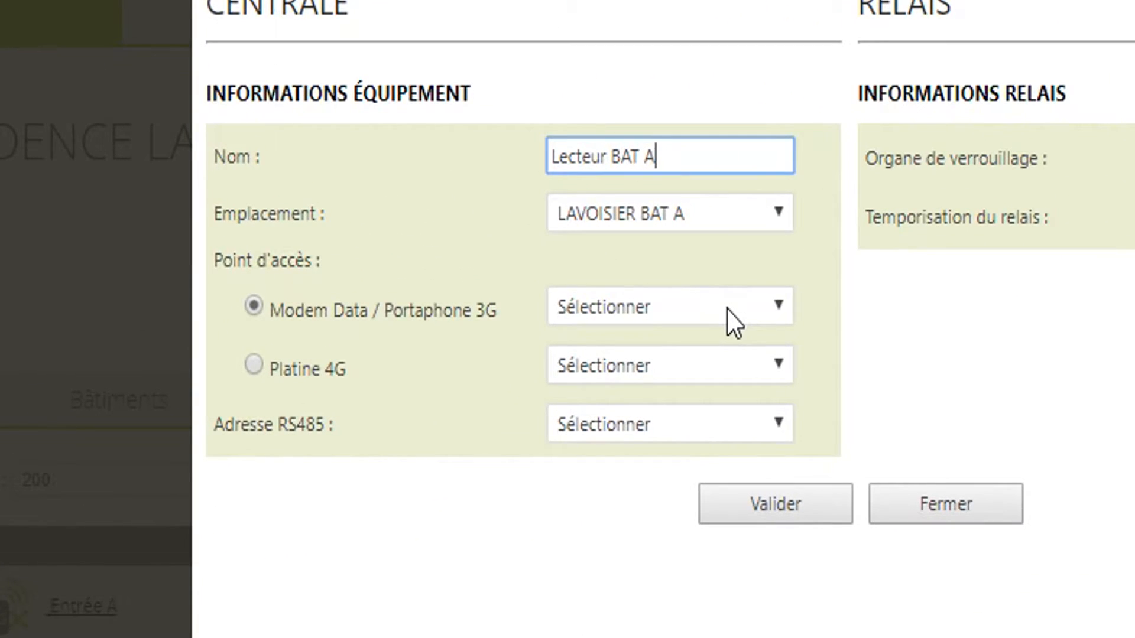
# - Link the centrale to modem Entrée A at RS485 address 1 with a 10-second relay delay, and save
pyautogui.click(653, 278)
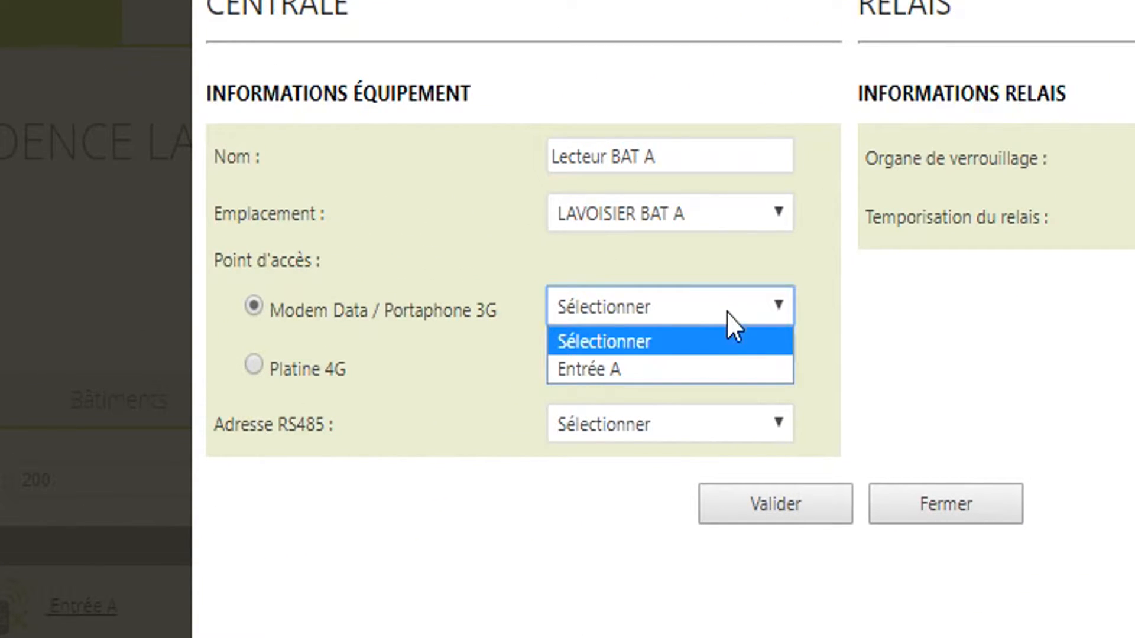
pyautogui.click(715, 368)
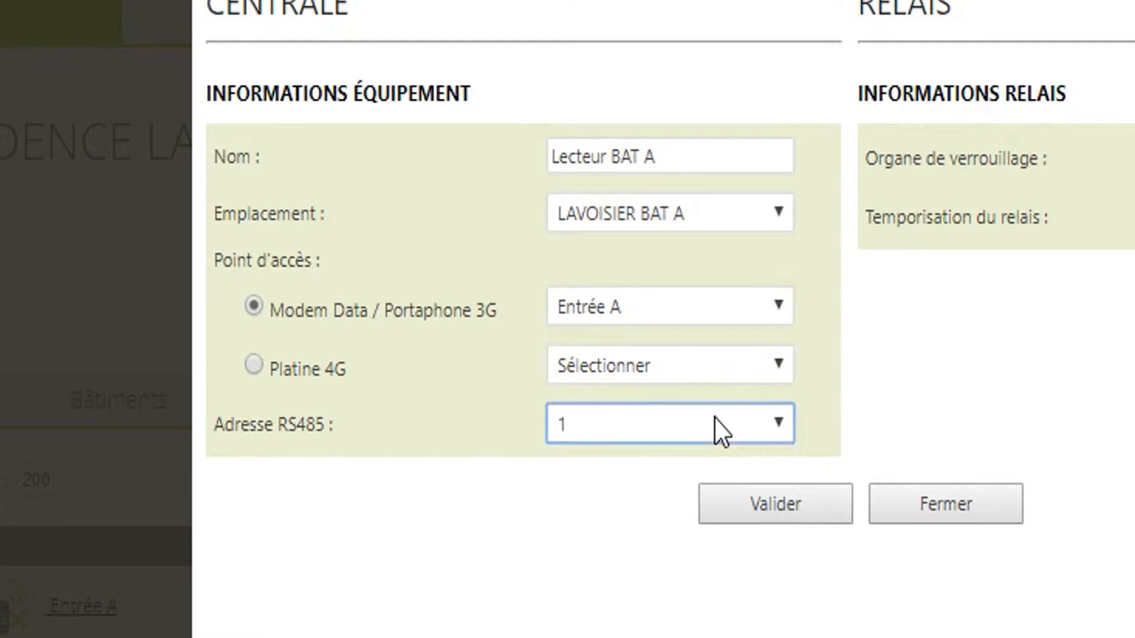
pyautogui.click(713, 416)
pyautogui.click(707, 421)
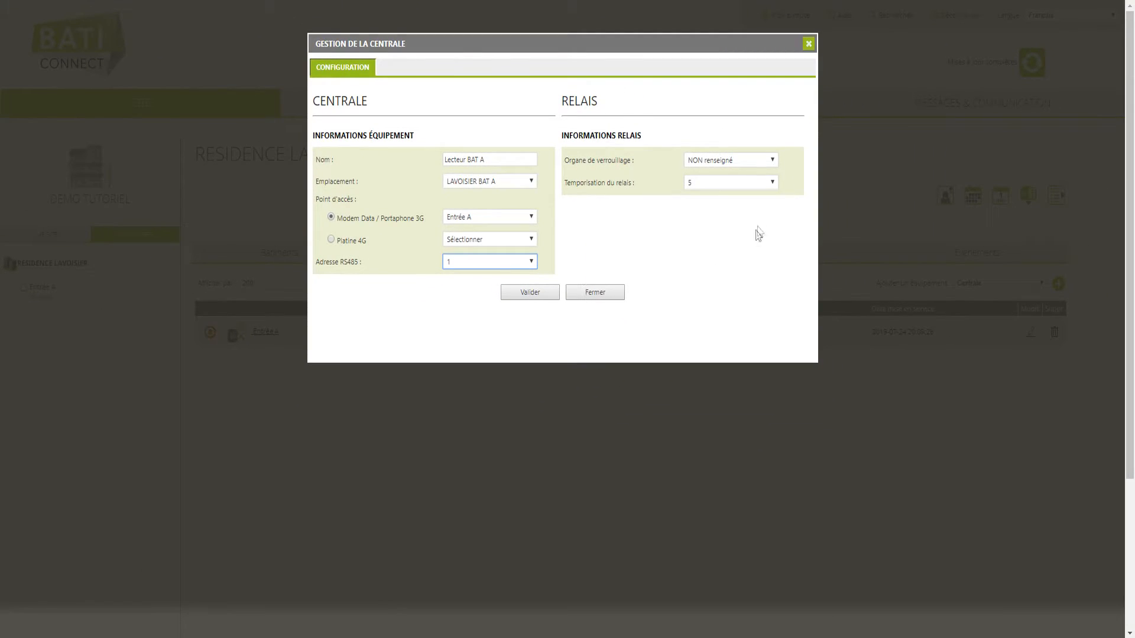
pyautogui.click(771, 183)
pyautogui.click(730, 302)
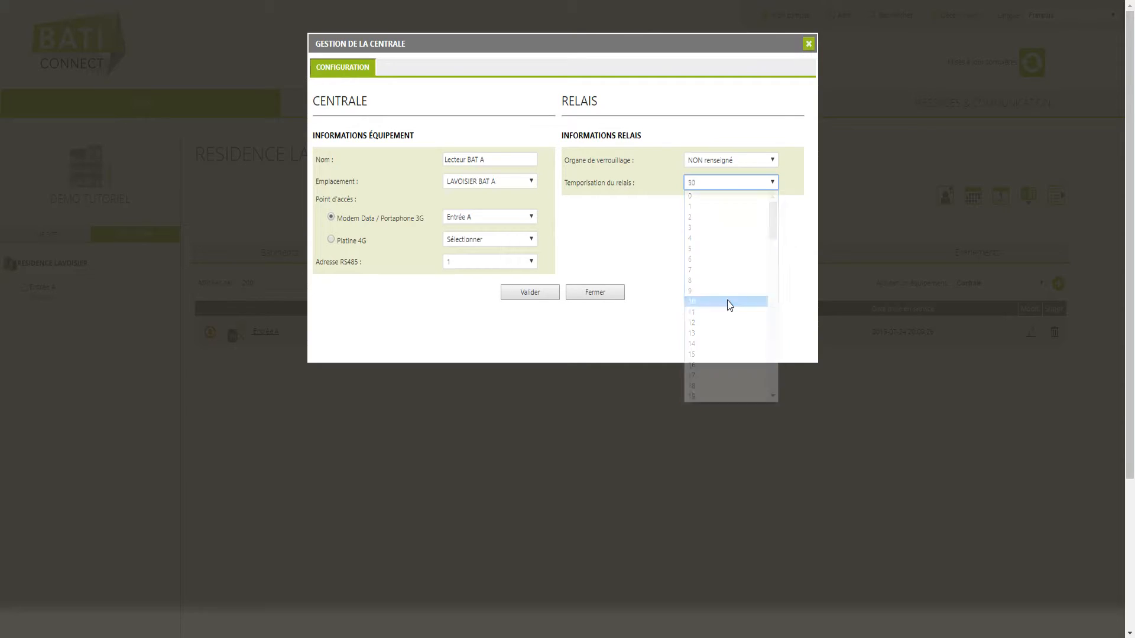
pyautogui.click(541, 297)
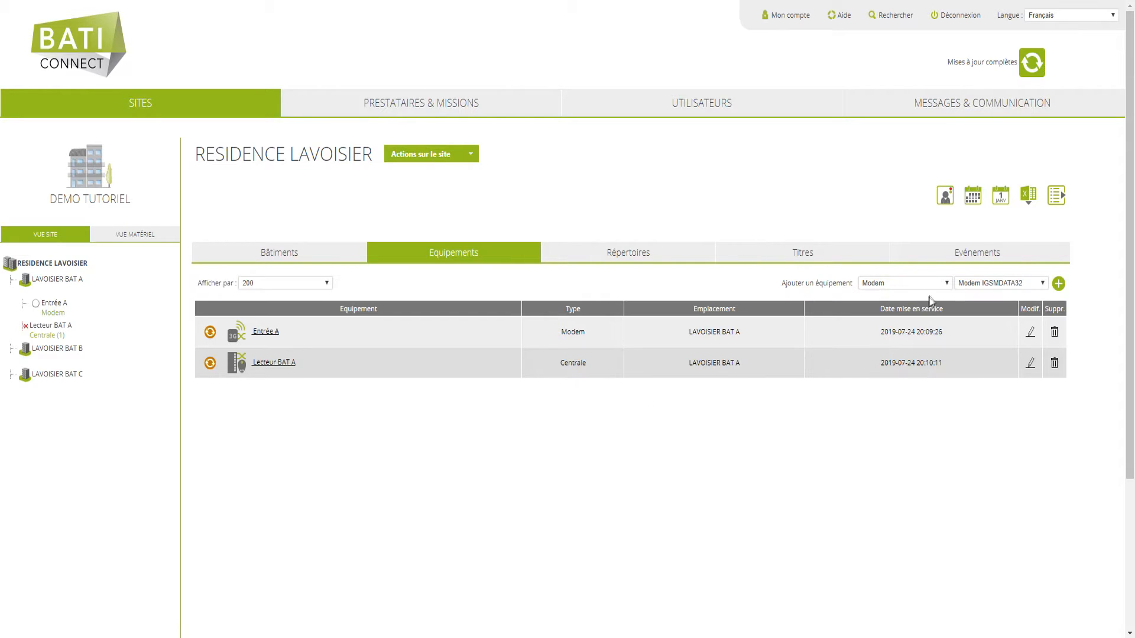
pyautogui.click(945, 284)
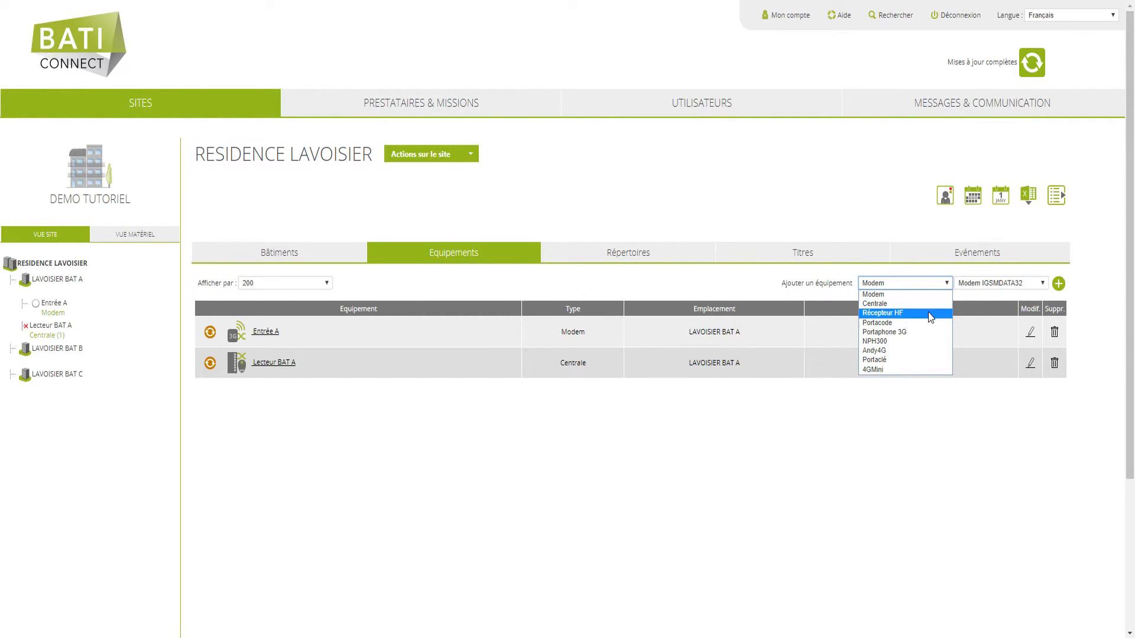
# - Add a Récepteur HF named 'Portail BAT A', linked to modem Entrée A at RS485 address 1
pyautogui.click(928, 314)
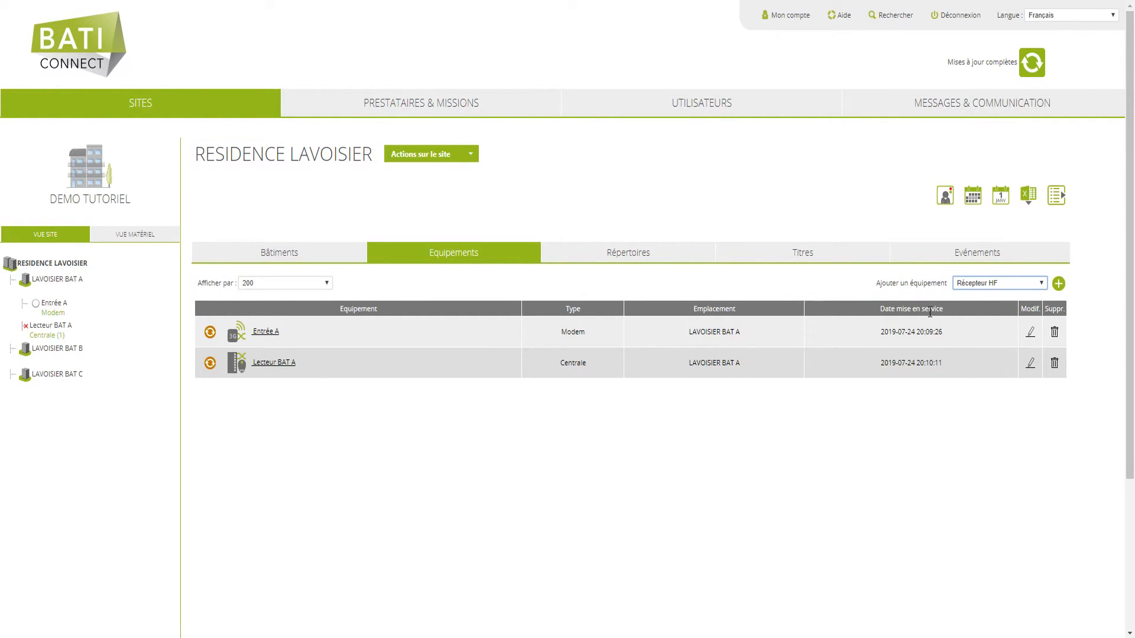
pyautogui.click(1063, 288)
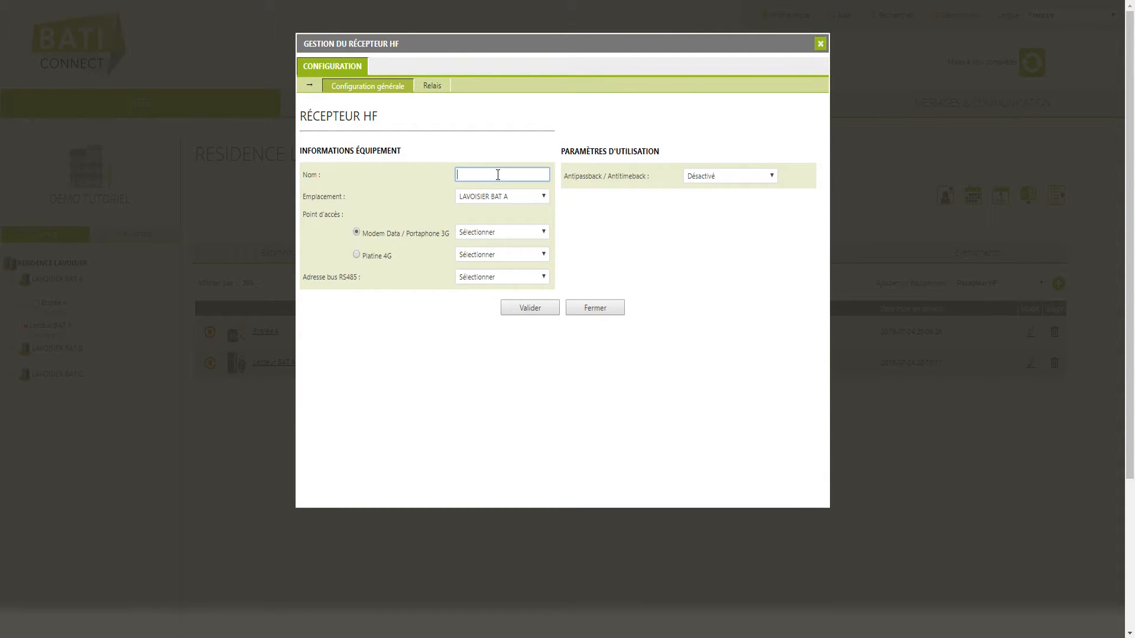
pyautogui.write('Portail BAT A')
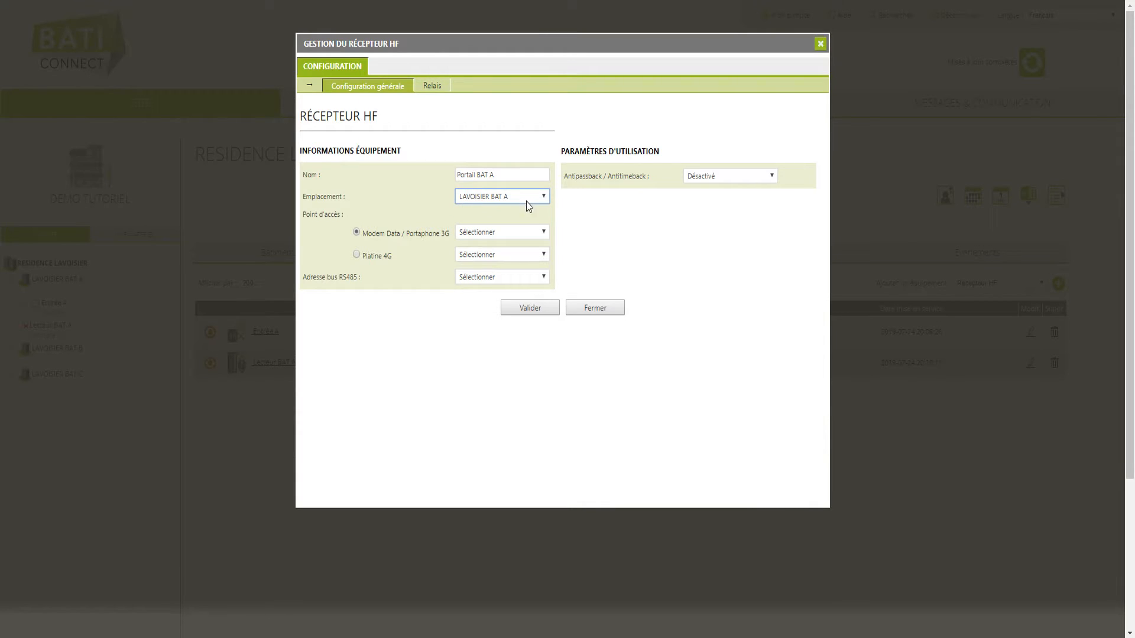
pyautogui.click(537, 232)
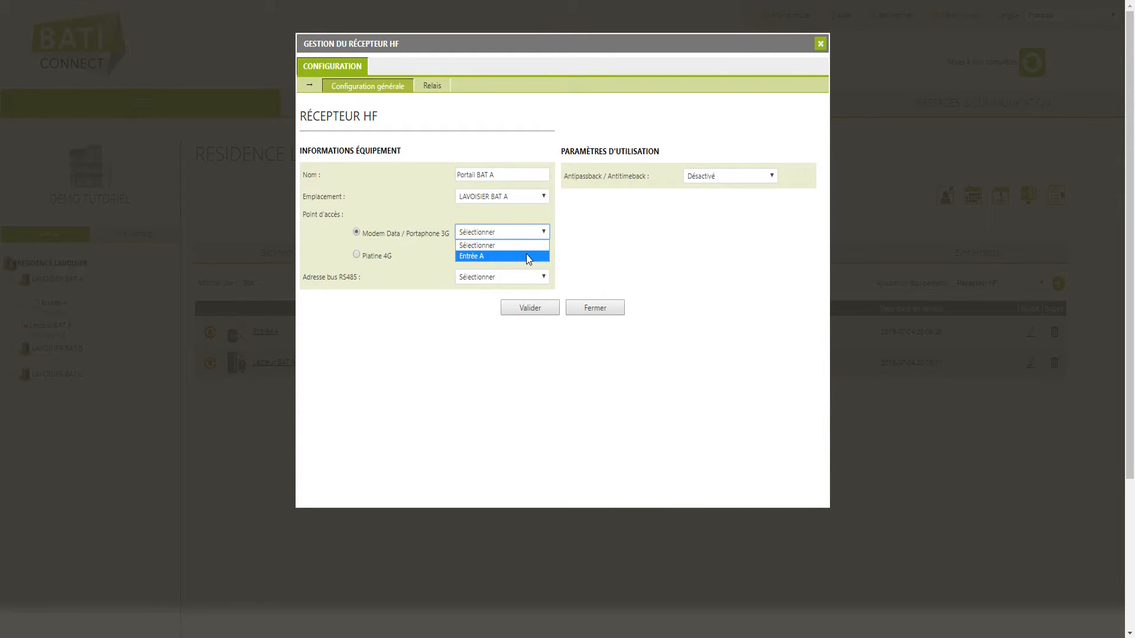
pyautogui.click(527, 257)
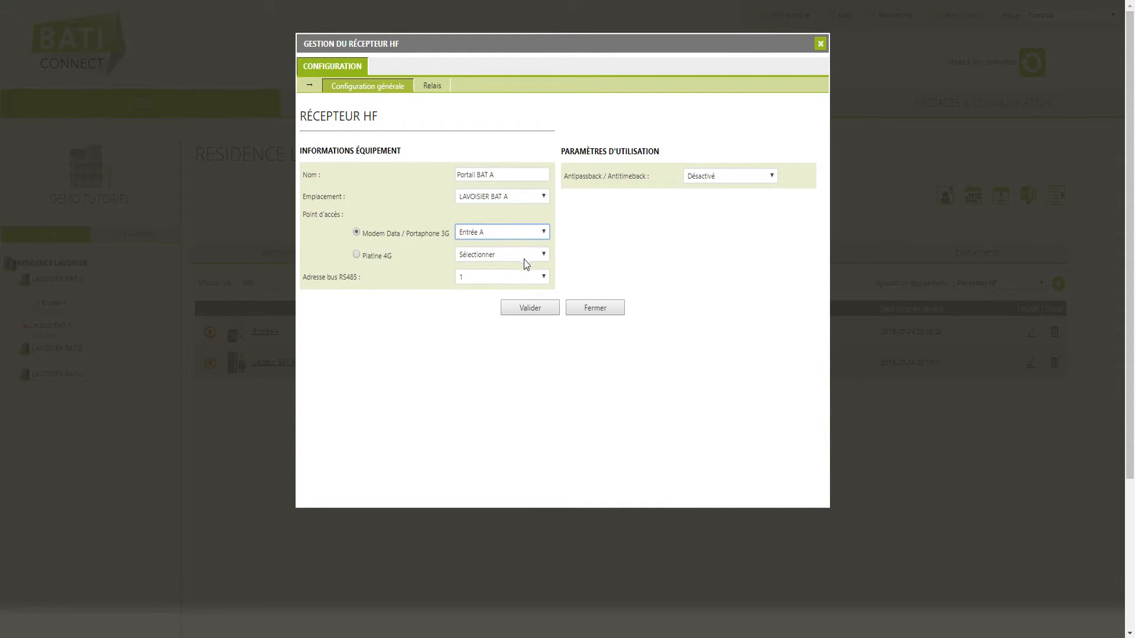
pyautogui.click(512, 279)
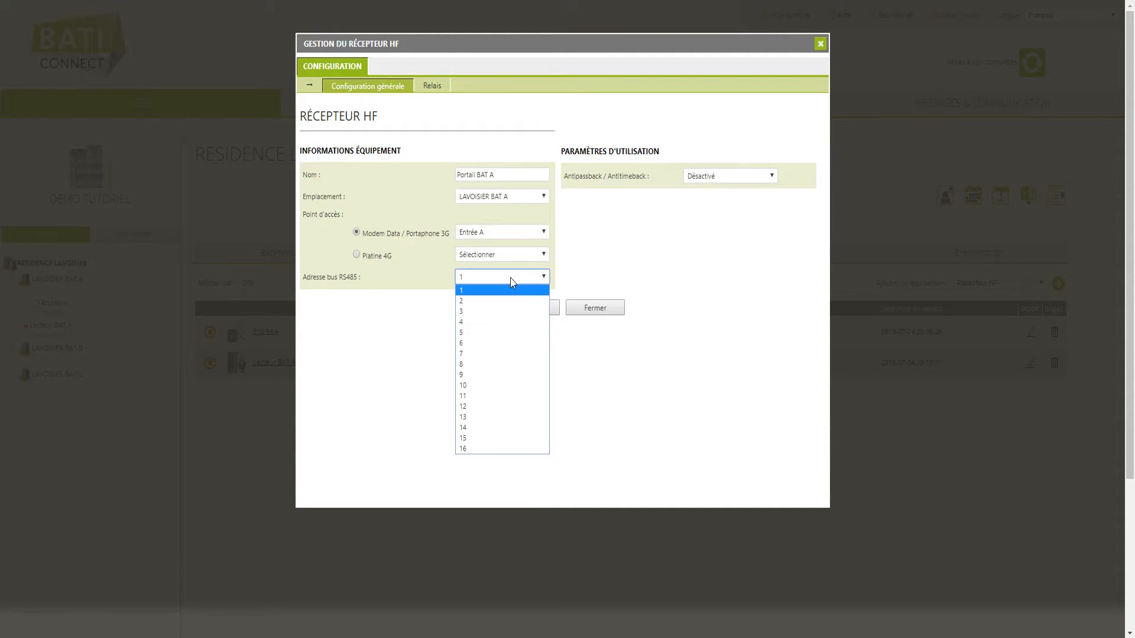
pyautogui.click(511, 278)
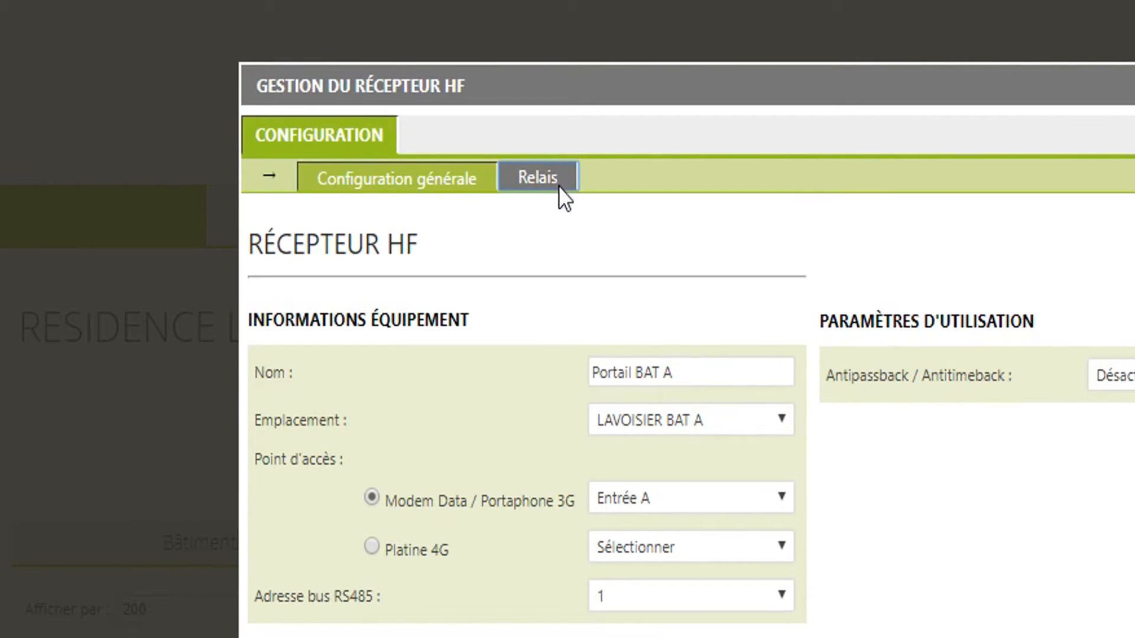
# - On the Relais tab, set the remote buttons to 'Chaque bouton active son relais'
pyautogui.click(440, 88)
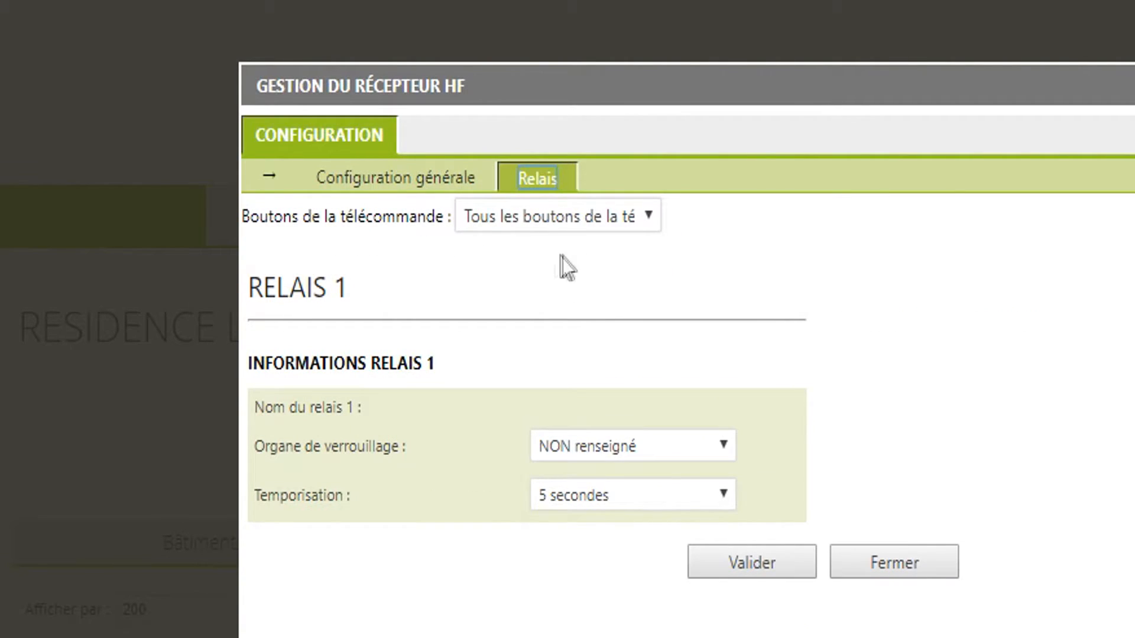
pyautogui.click(647, 218)
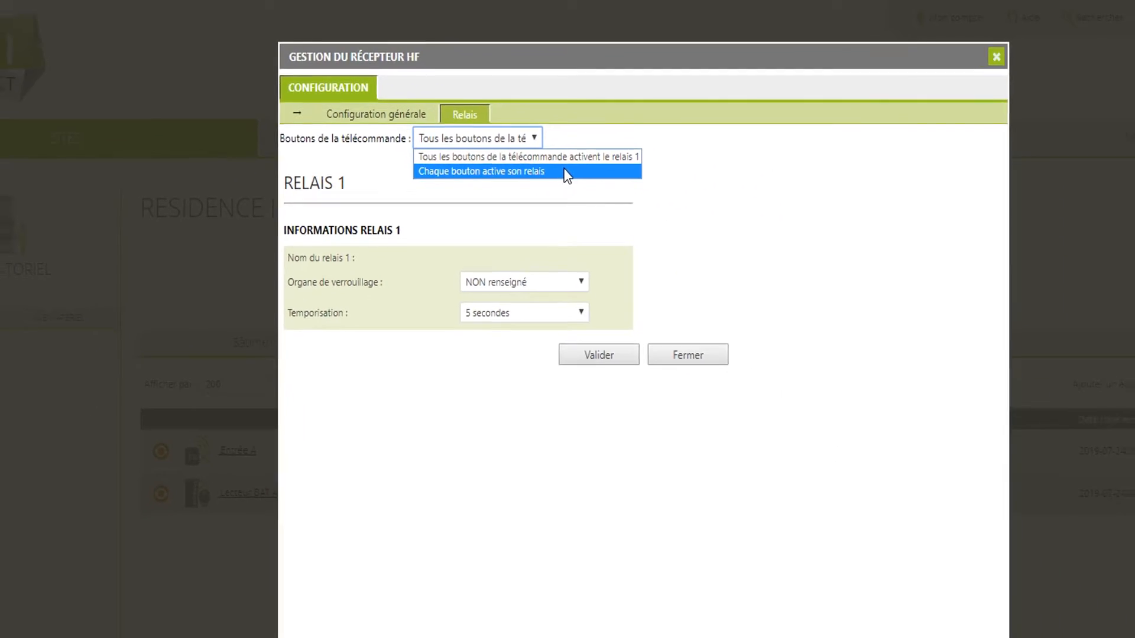
pyautogui.click(697, 269)
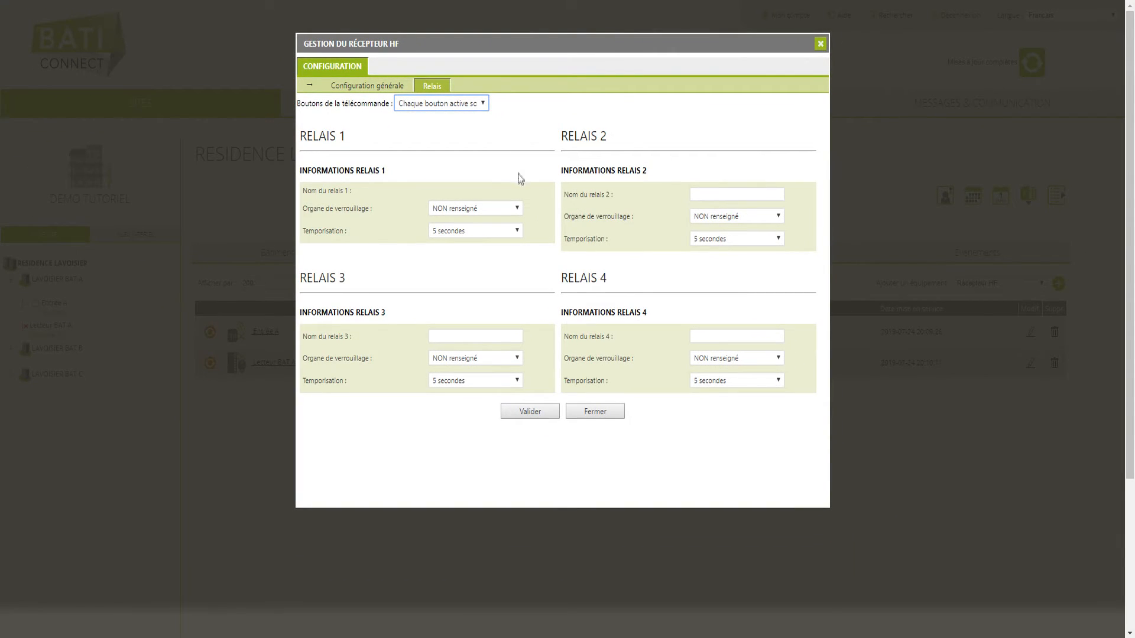
# - Set relays 1–3 to 7, 2 and 9 seconds, then save the receiver
pyautogui.click(506, 231)
pyautogui.click(484, 329)
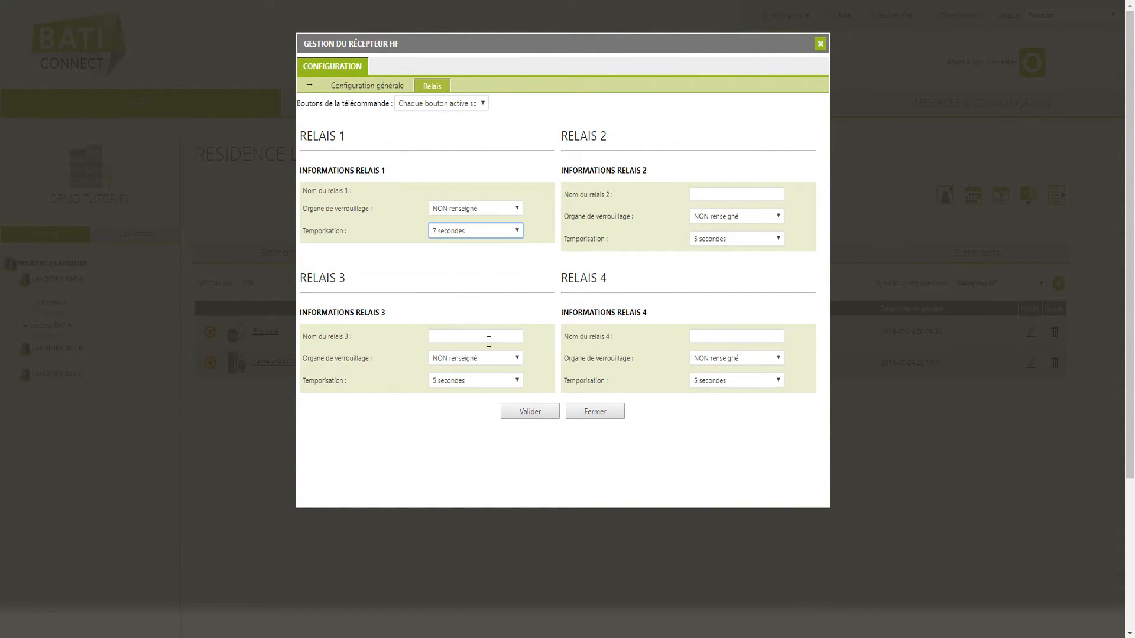
pyautogui.click(736, 239)
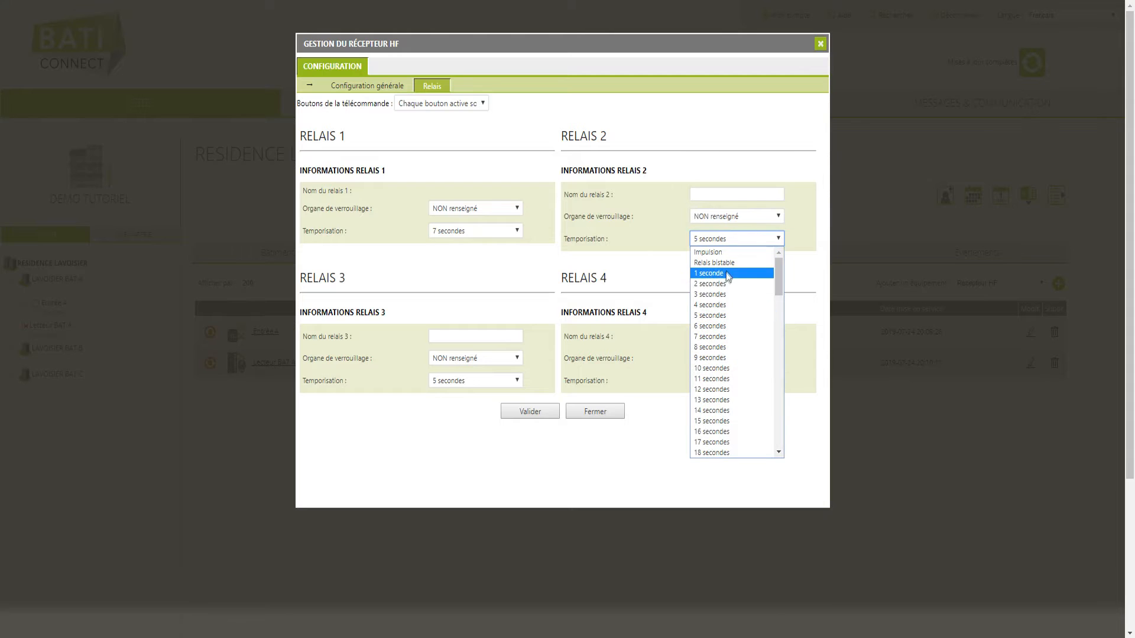
pyautogui.click(722, 285)
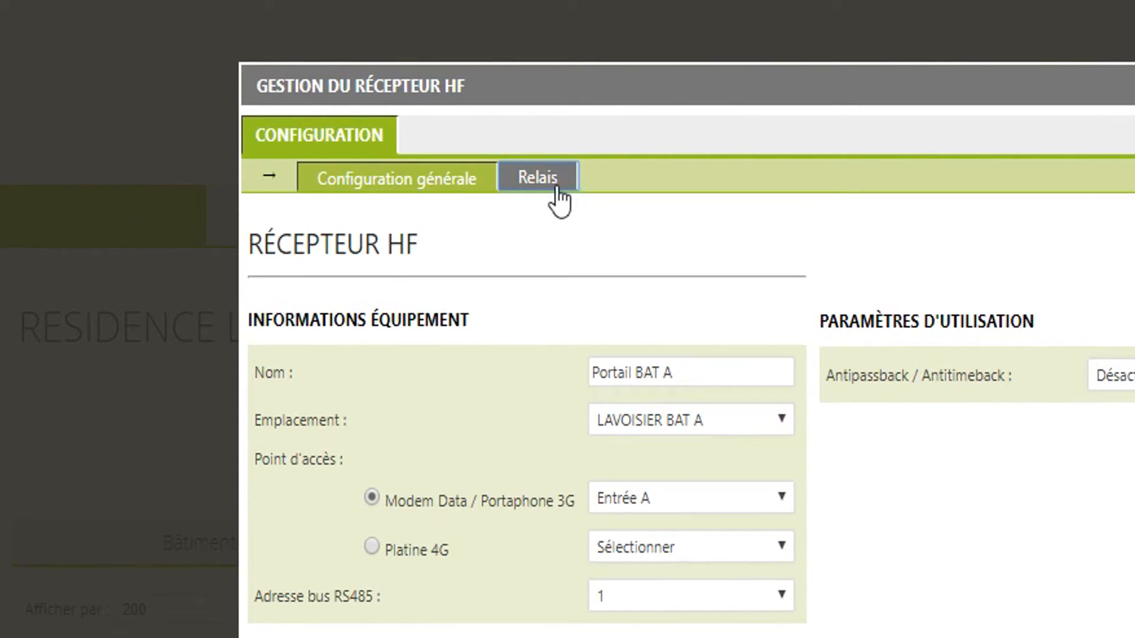
pyautogui.click(556, 188)
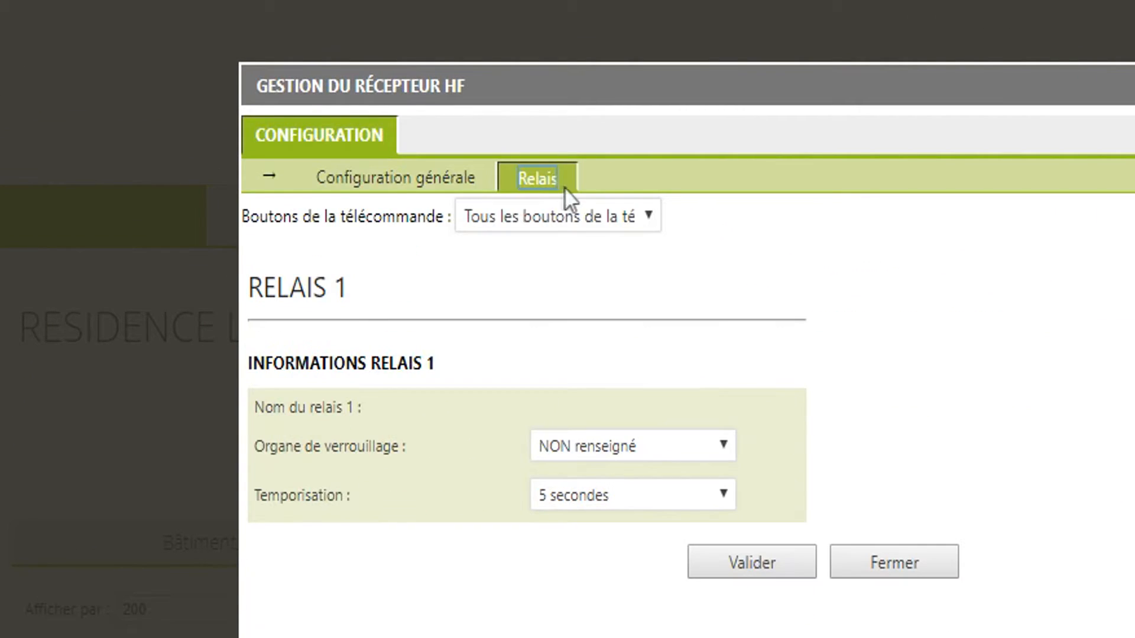
pyautogui.click(649, 217)
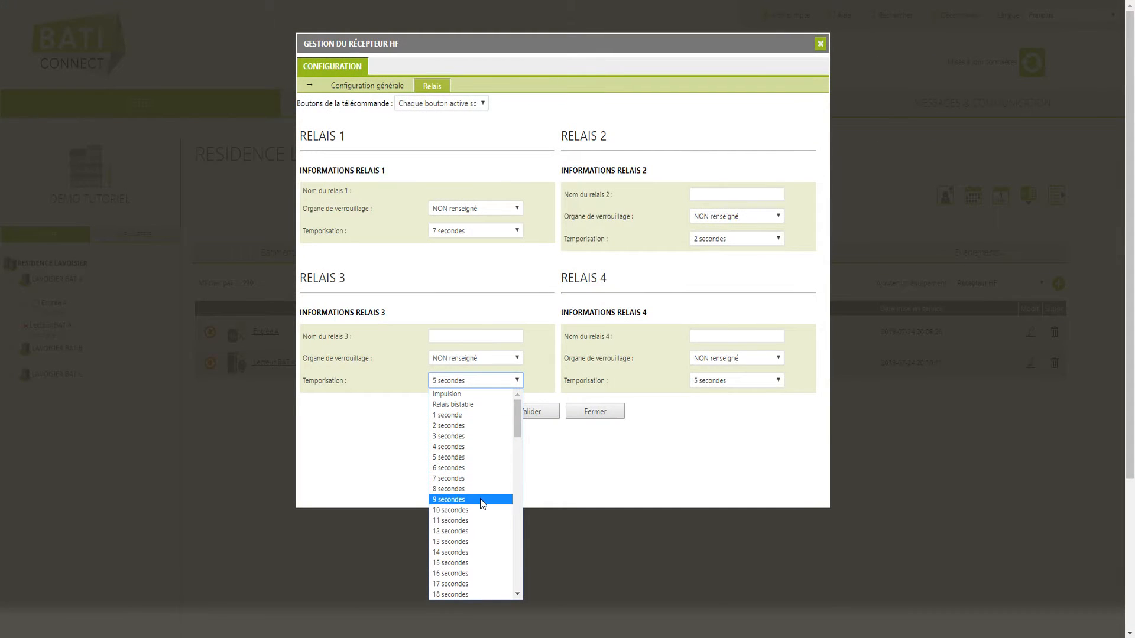
pyautogui.click(480, 504)
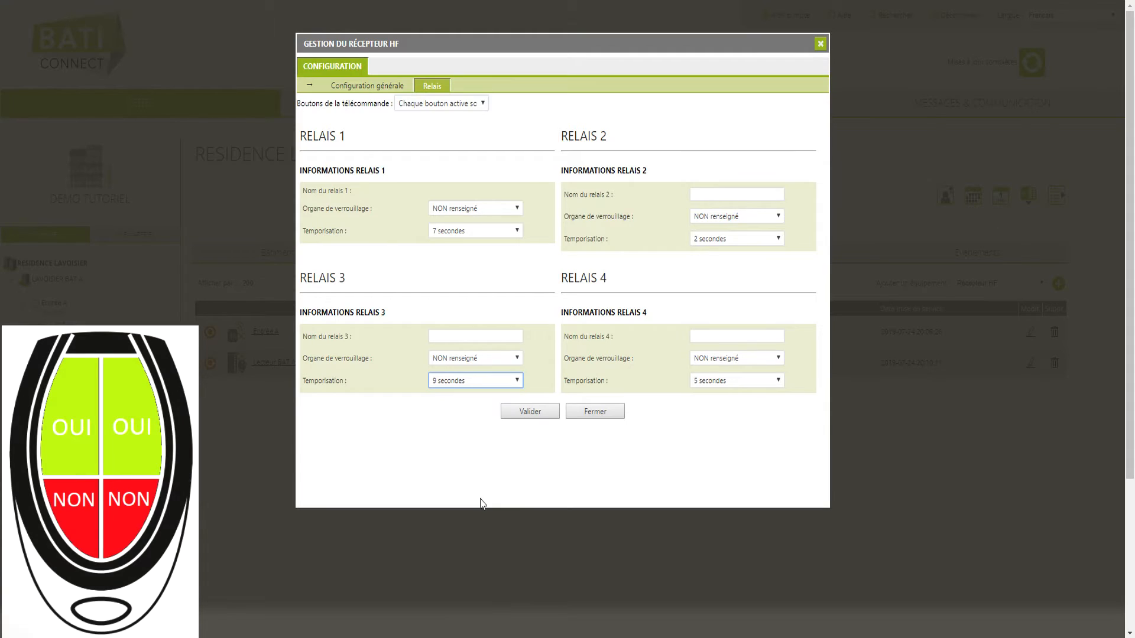
pyautogui.click(555, 417)
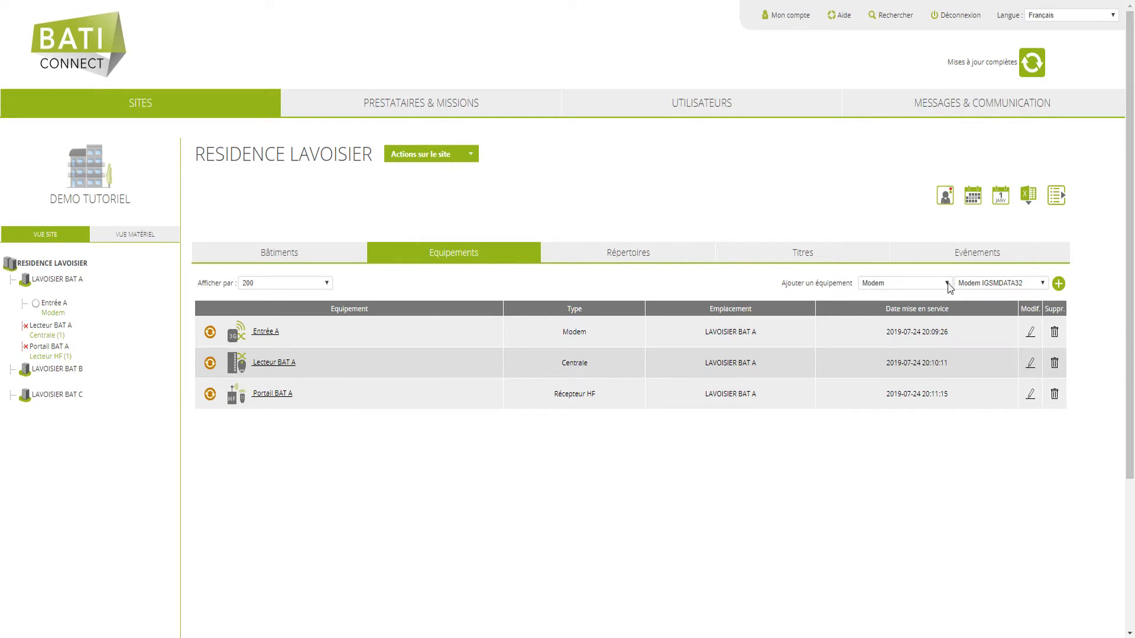
# - Add a new Portacode keypad named 'Clavier BAT B'
pyautogui.click(948, 284)
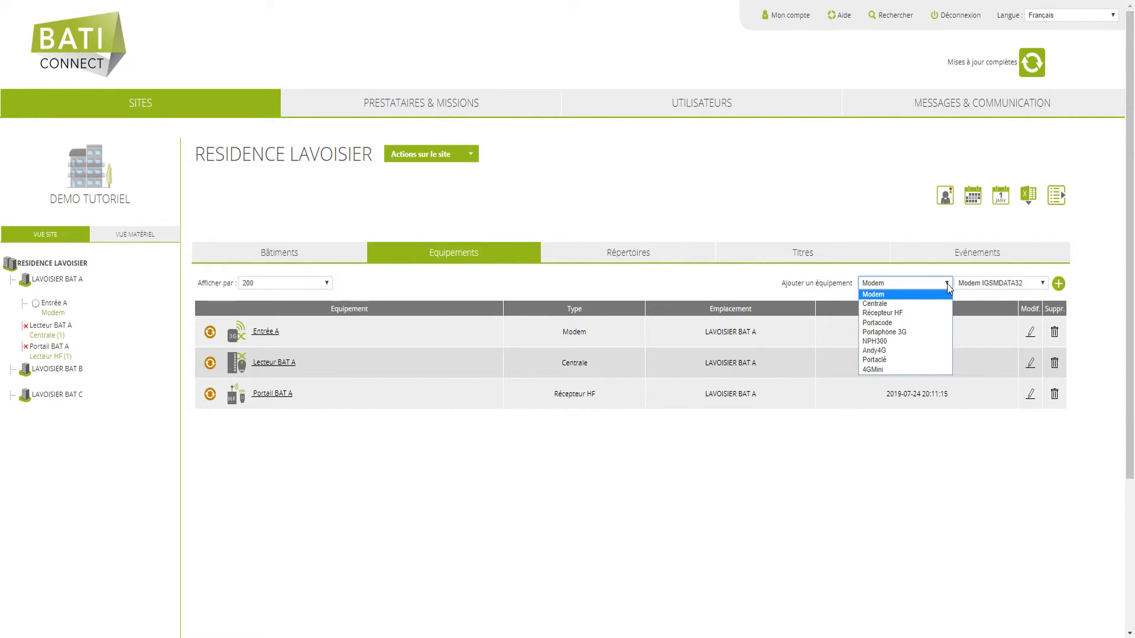
pyautogui.click(925, 323)
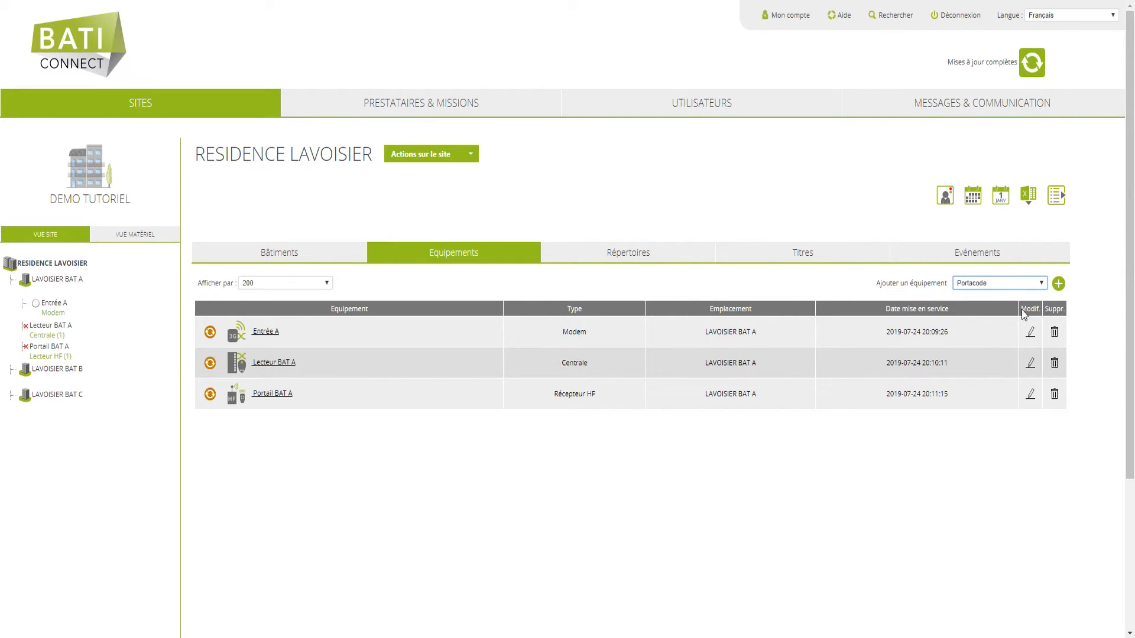
pyautogui.click(1057, 285)
pyautogui.click(478, 114)
pyautogui.write('Clavier BAT B')
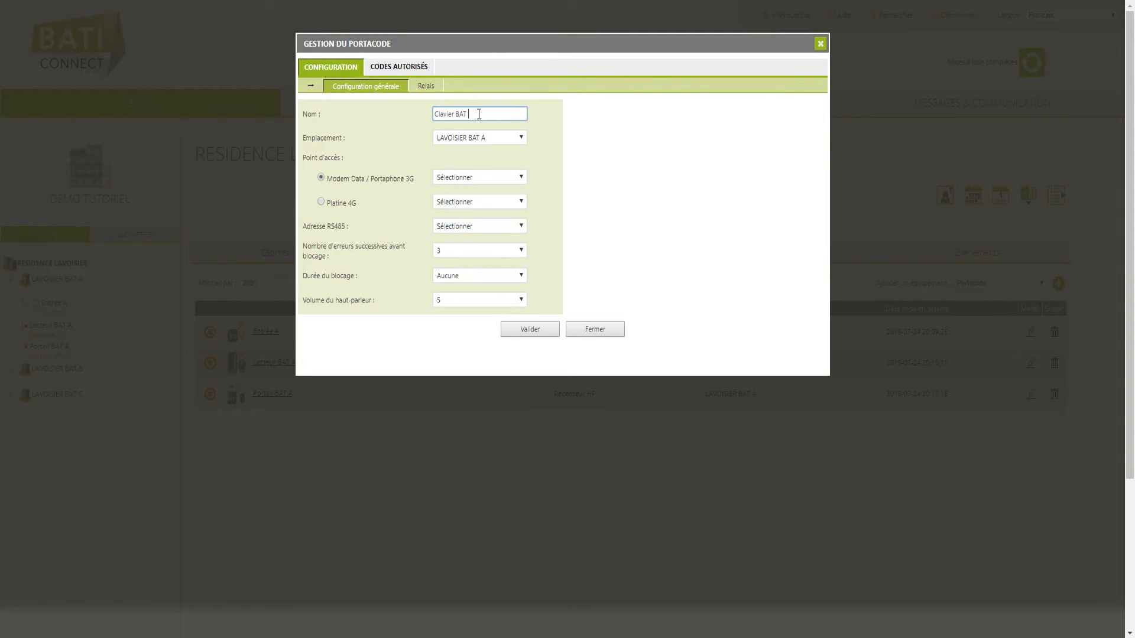
# - Place the keypad in LAVOISIER BAT B via Entrée A at RS485 address 1
pyautogui.click(503, 139)
pyautogui.click(503, 161)
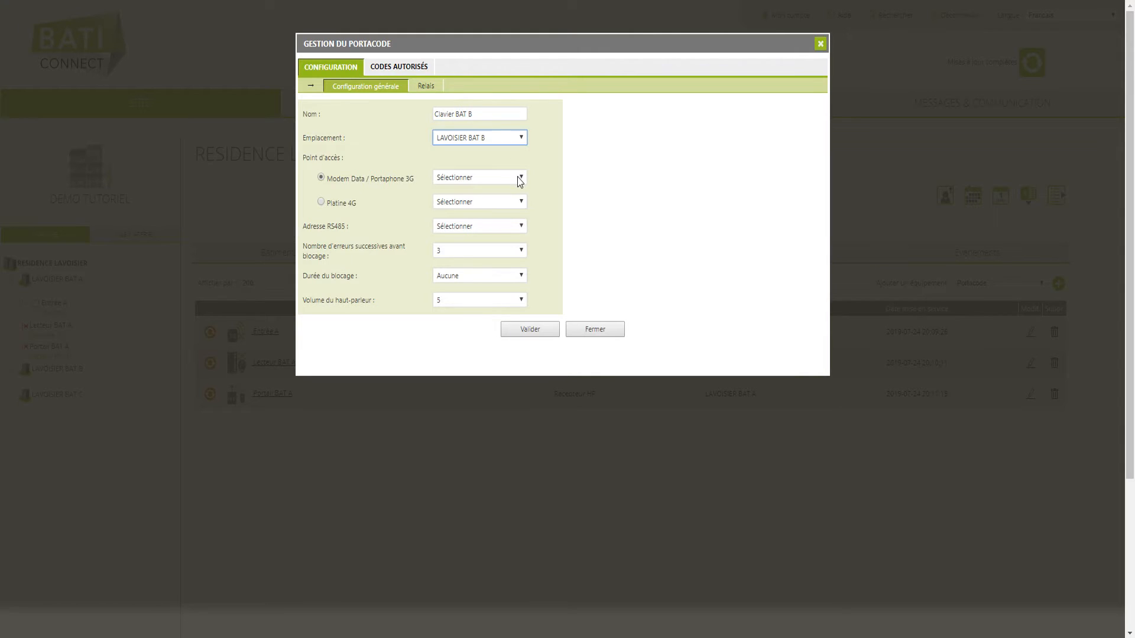
pyautogui.click(519, 177)
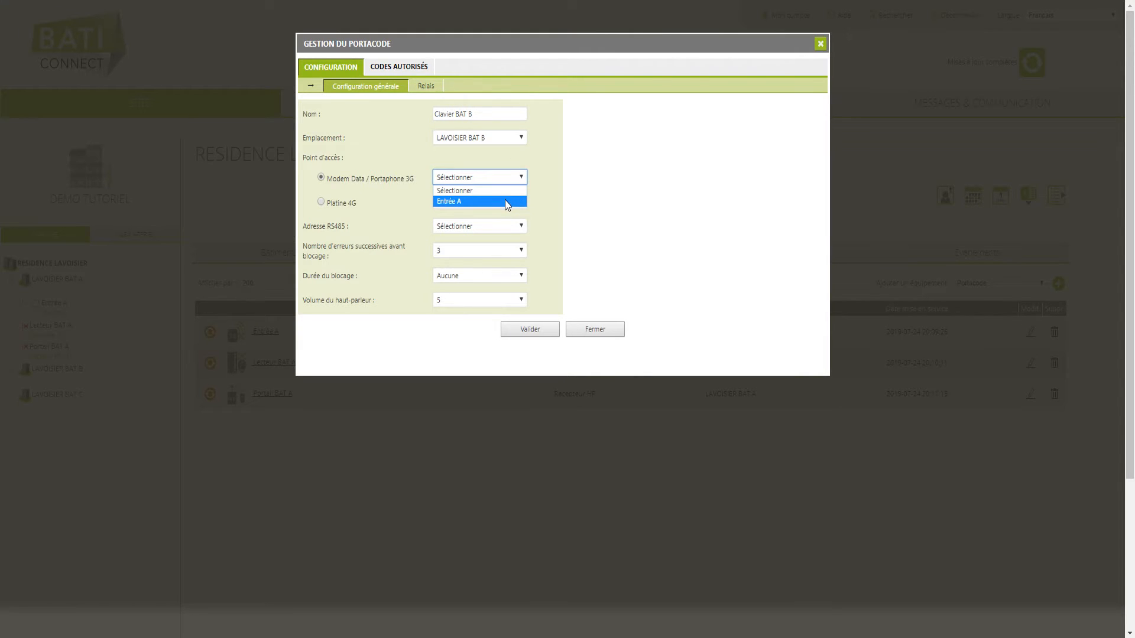
pyautogui.click(504, 201)
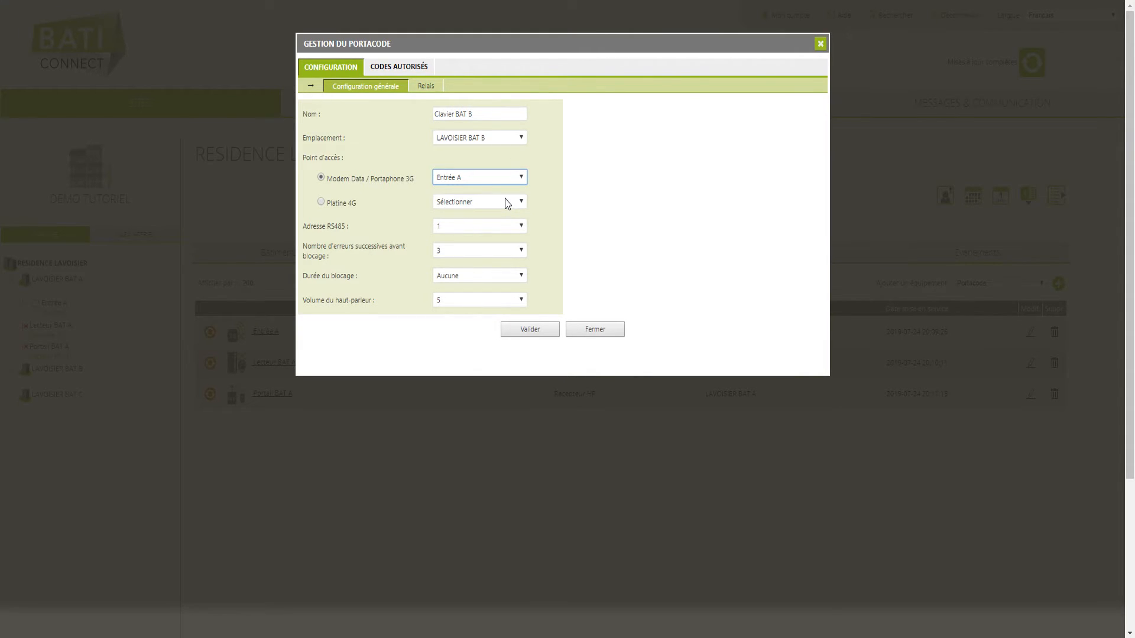
pyautogui.click(507, 229)
pyautogui.click(507, 229)
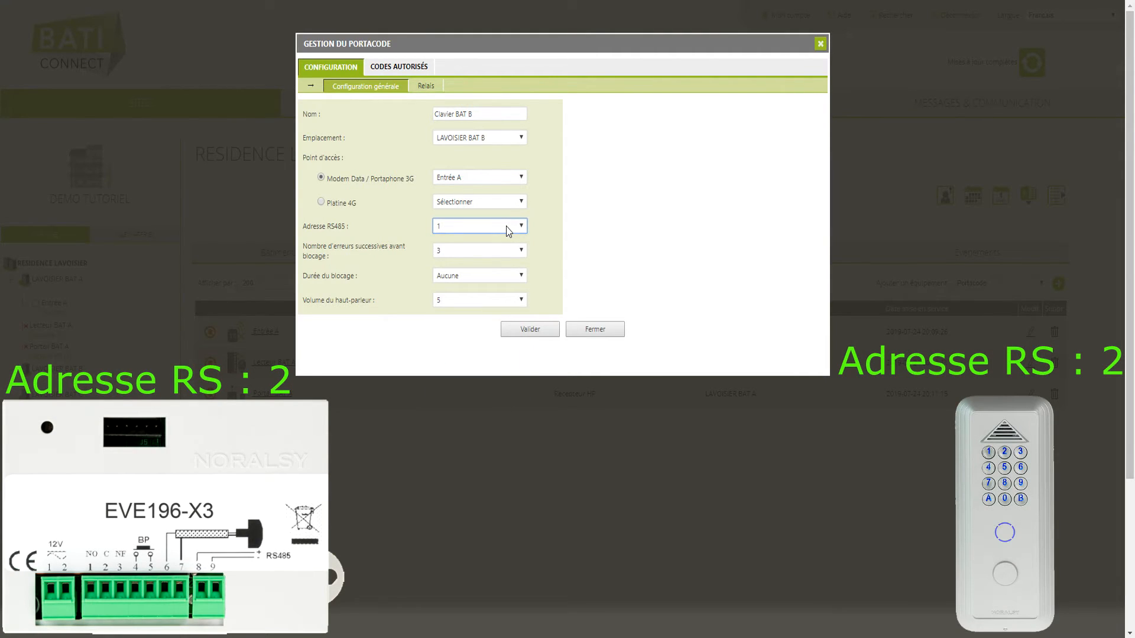
pyautogui.click(507, 230)
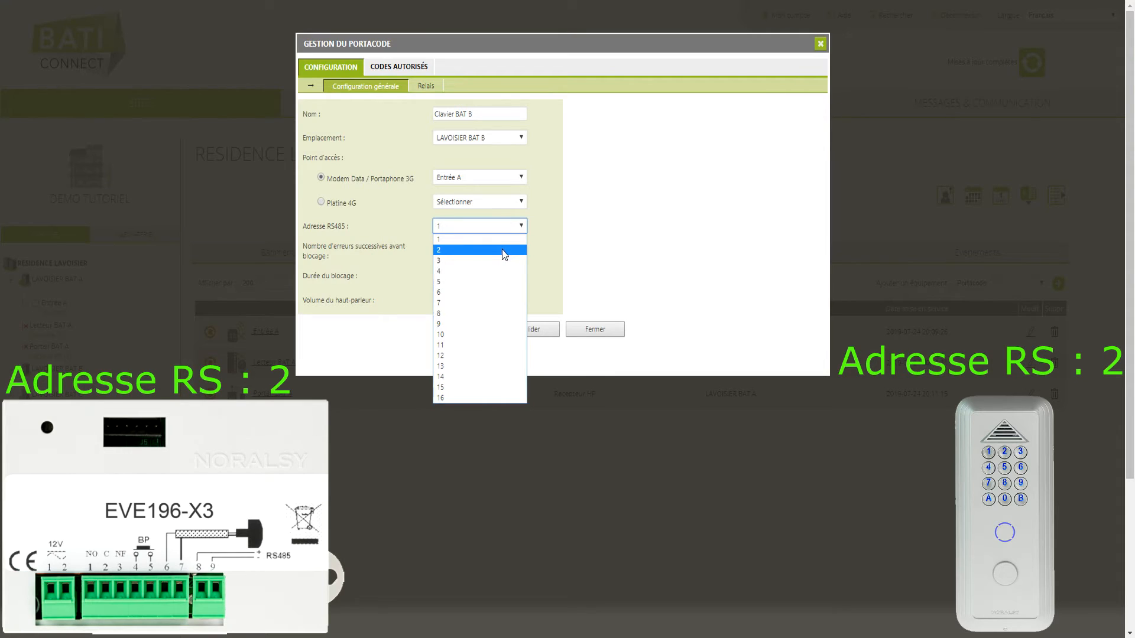
pyautogui.click(504, 253)
pyautogui.click(504, 229)
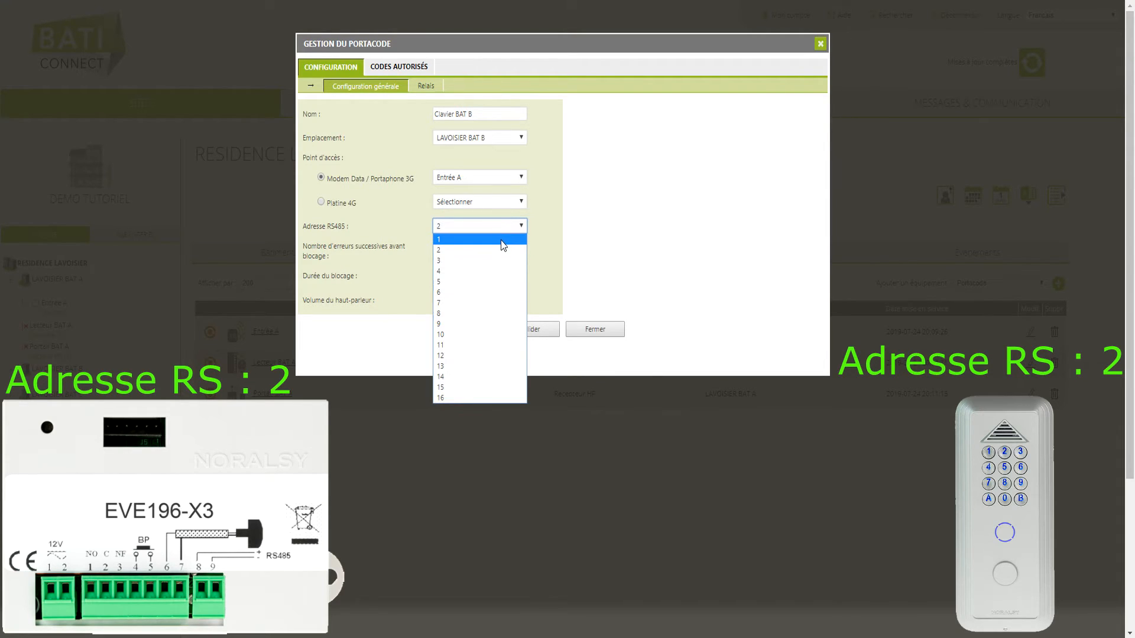
pyautogui.click(503, 245)
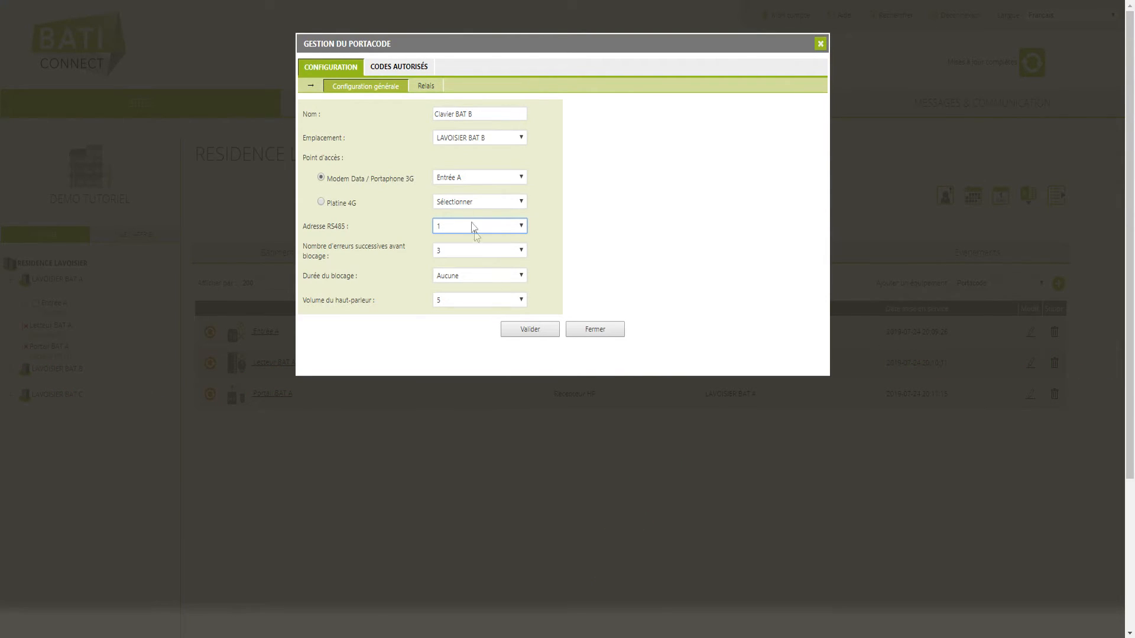
pyautogui.click(428, 88)
# - Set keypad relay 1 to 3 seconds, keep relay 2 at 5 seconds, and save
pyautogui.scroll(-1, 486, 168)
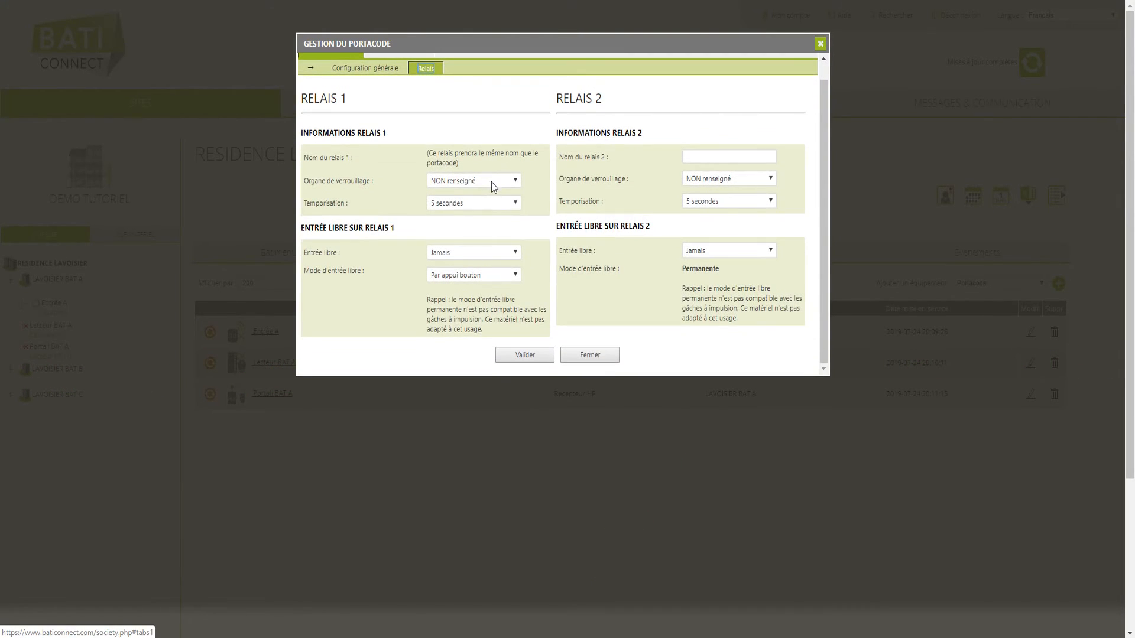
pyautogui.click(504, 203)
pyautogui.click(484, 260)
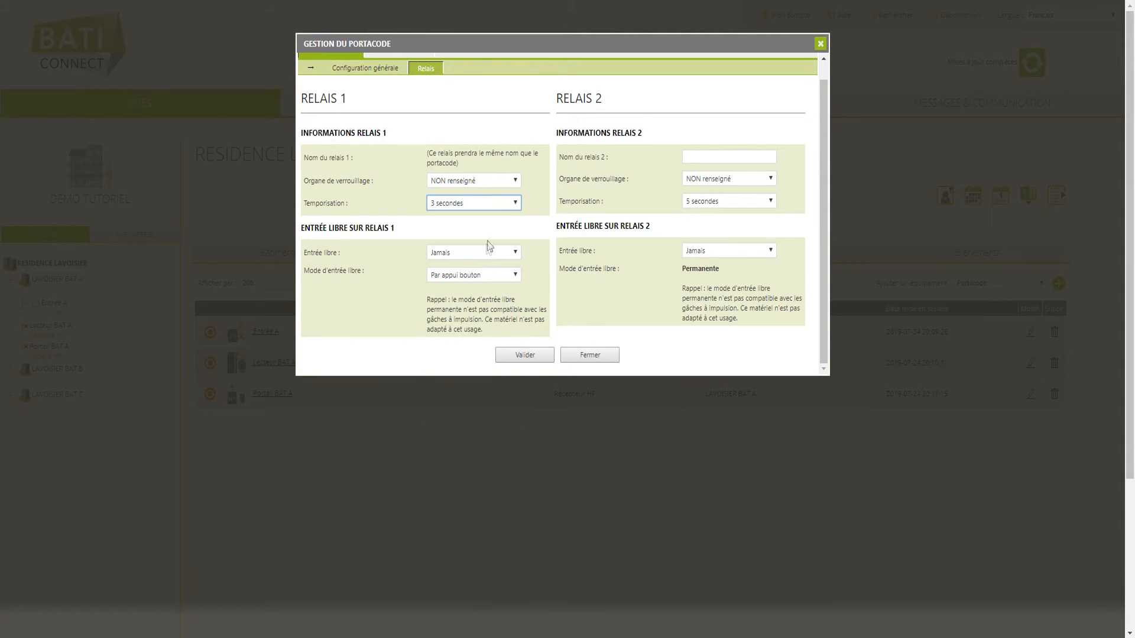
pyautogui.click(740, 203)
pyautogui.click(740, 203)
pyautogui.click(541, 355)
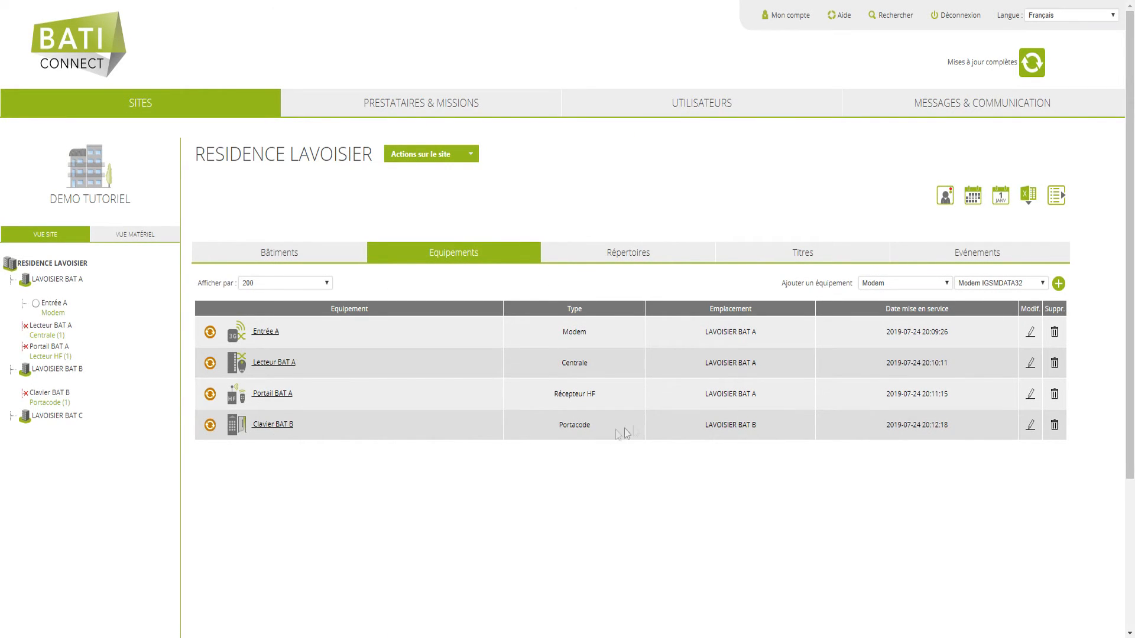
# - Add a new NPH300 panel named 'Platine BAT B'
pyautogui.click(928, 283)
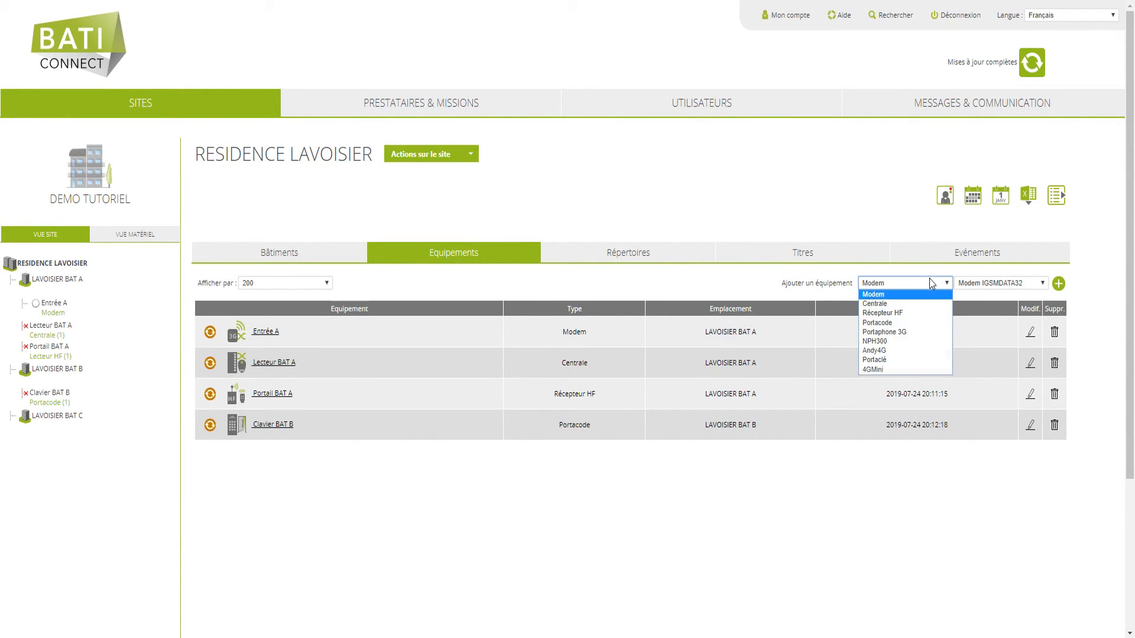
pyautogui.click(891, 343)
pyautogui.click(1059, 283)
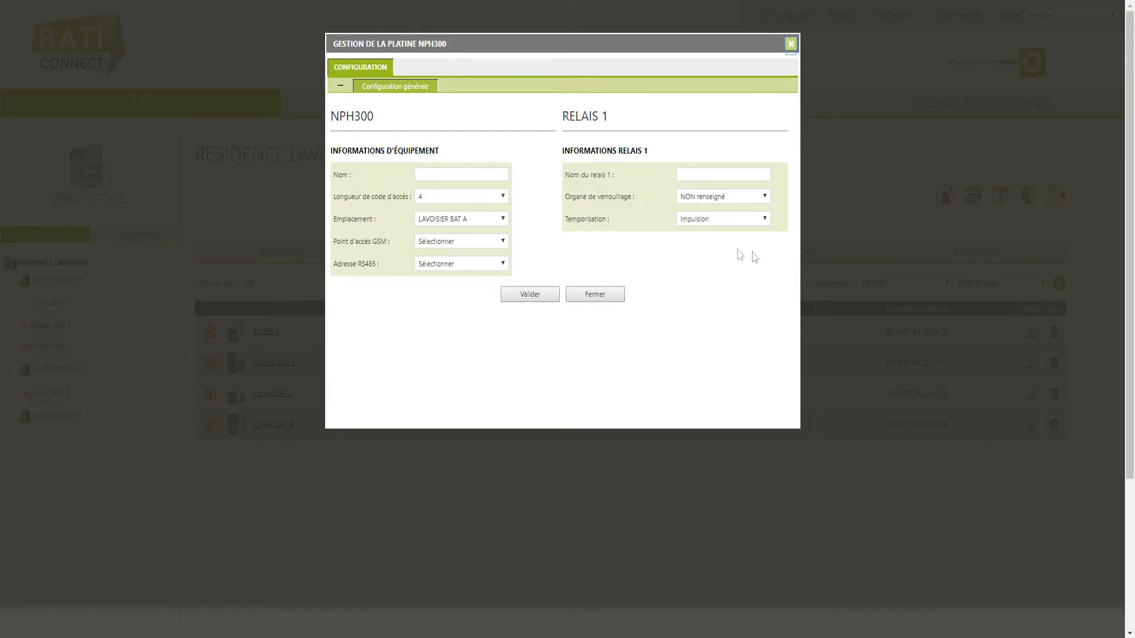
pyautogui.click(477, 174)
pyautogui.write('Platine BAT B')
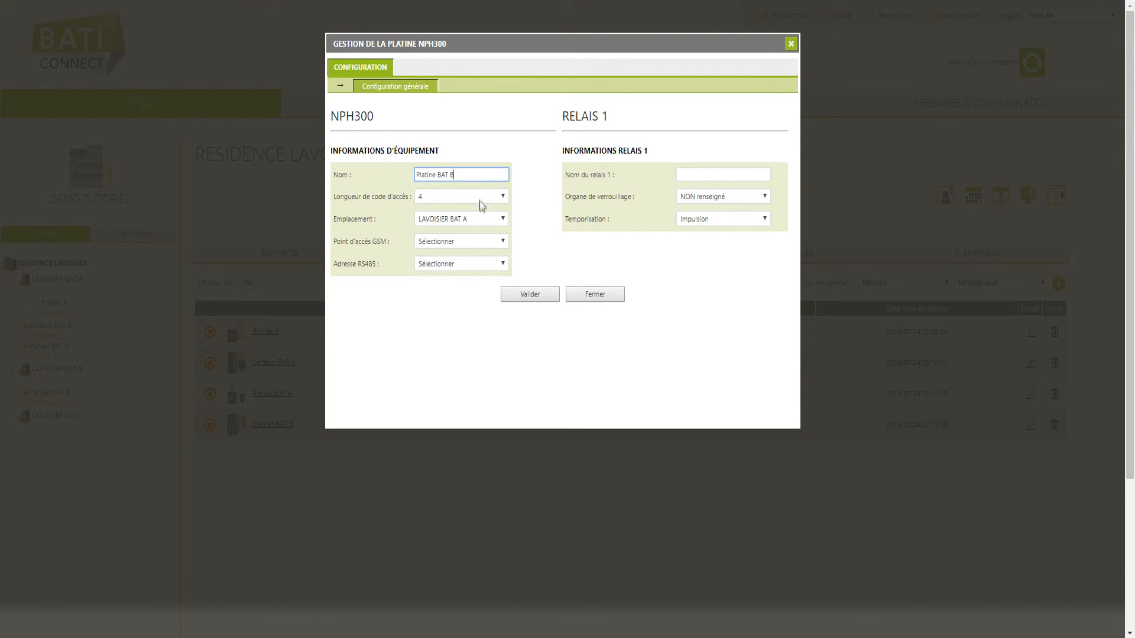
# - Put the panel in LAVOISIER BAT B via Entrée A, RS485 address 2, 5-second relay, and save
pyautogui.click(481, 220)
pyautogui.click(483, 243)
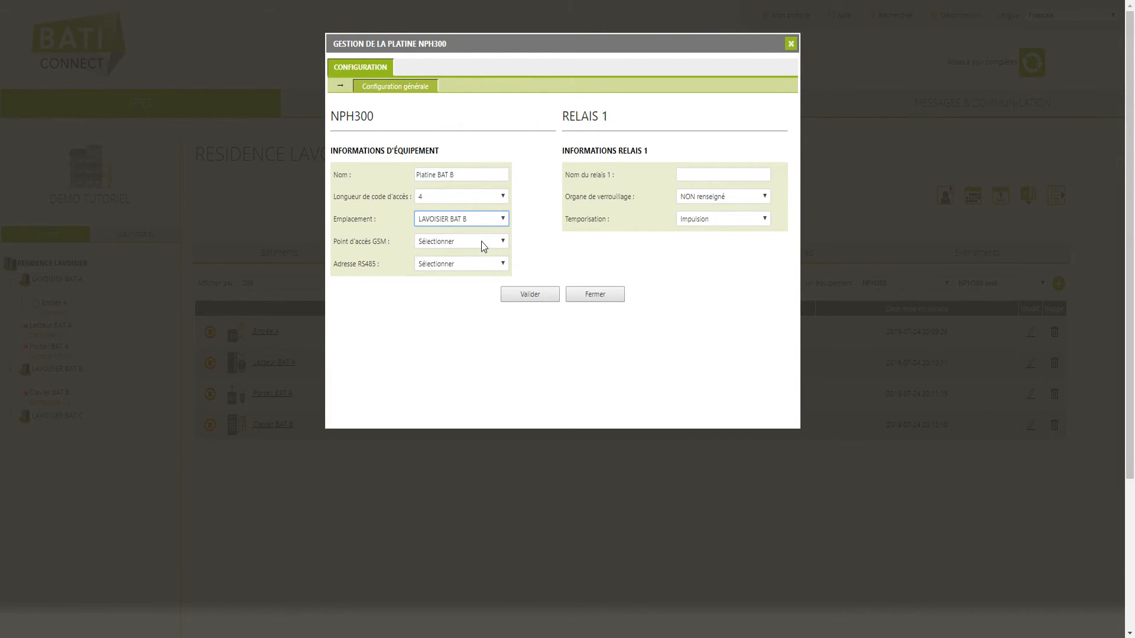
pyautogui.click(481, 242)
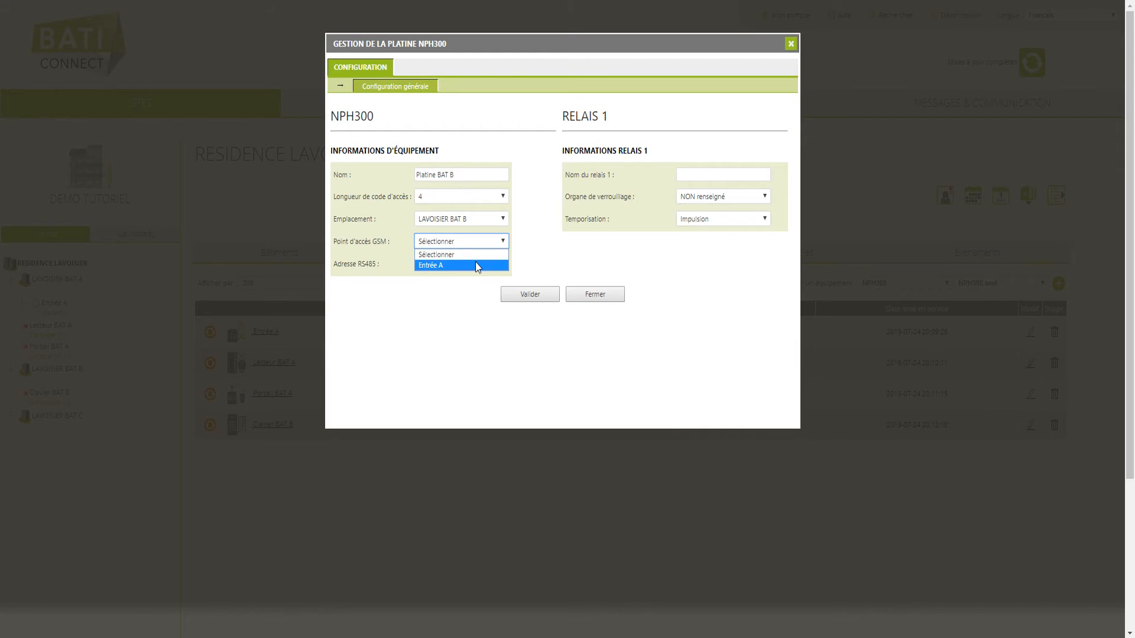
pyautogui.click(475, 261)
pyautogui.click(480, 262)
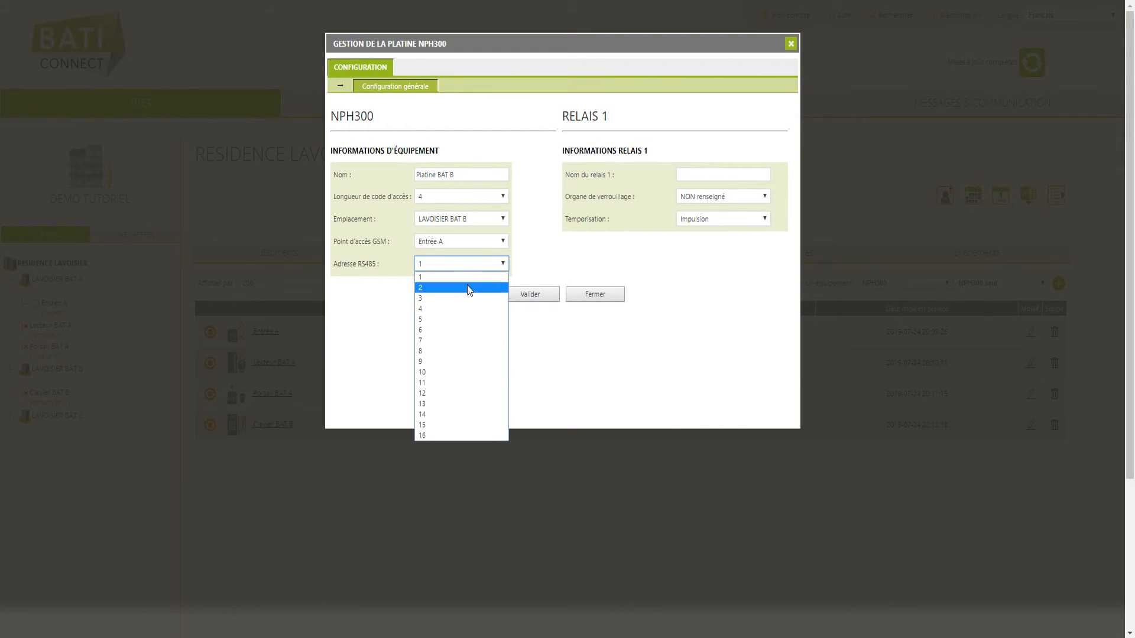
pyautogui.click(467, 286)
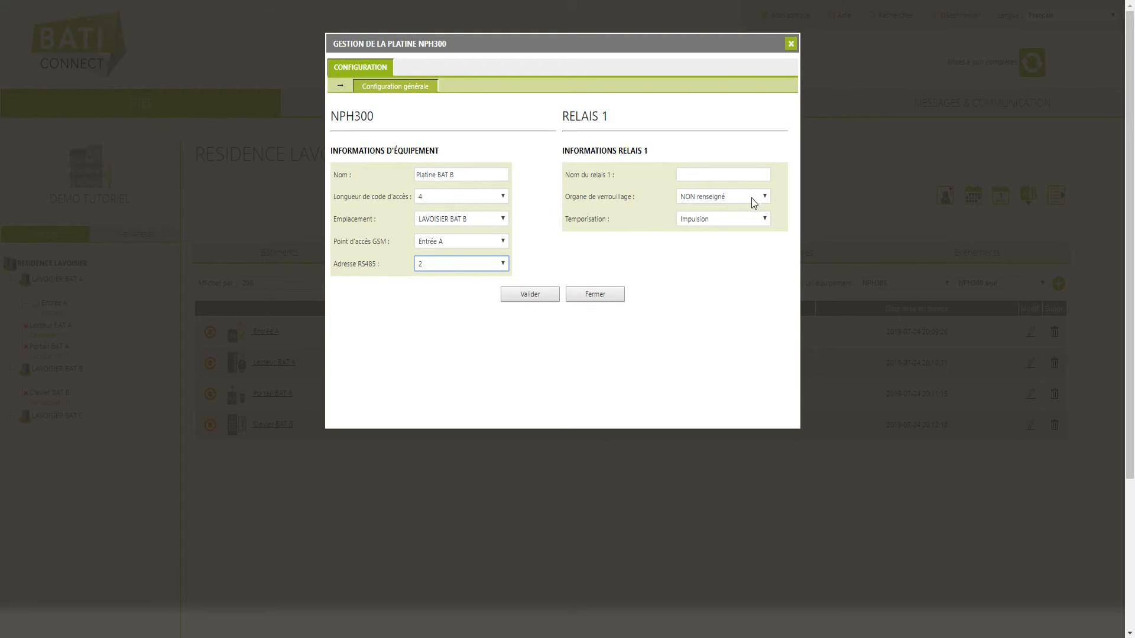
pyautogui.click(747, 218)
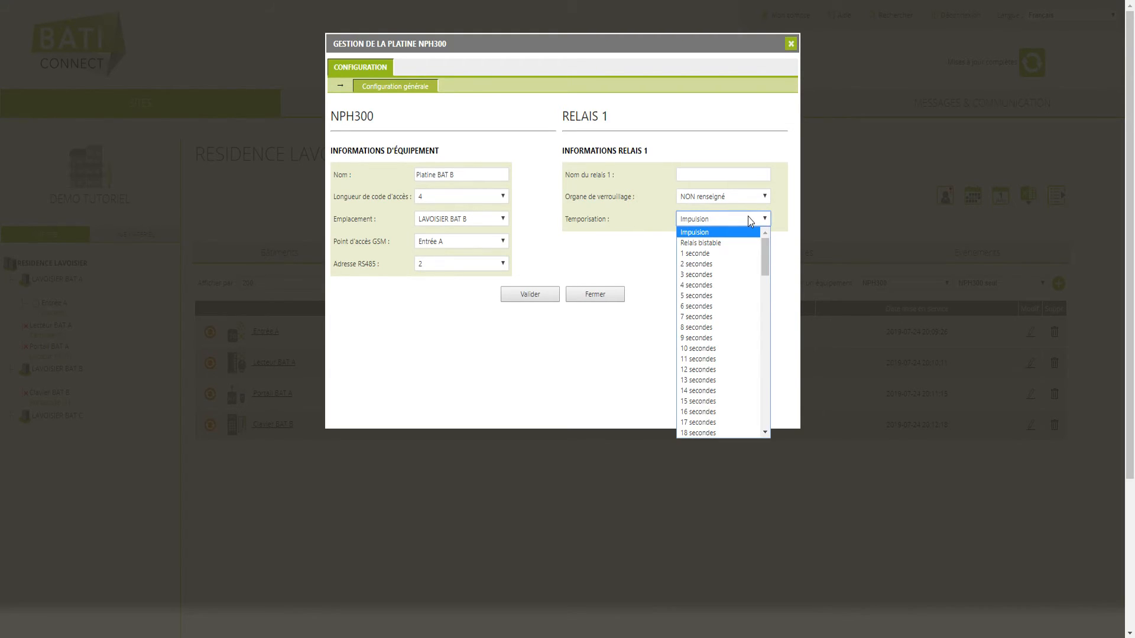
pyautogui.click(721, 296)
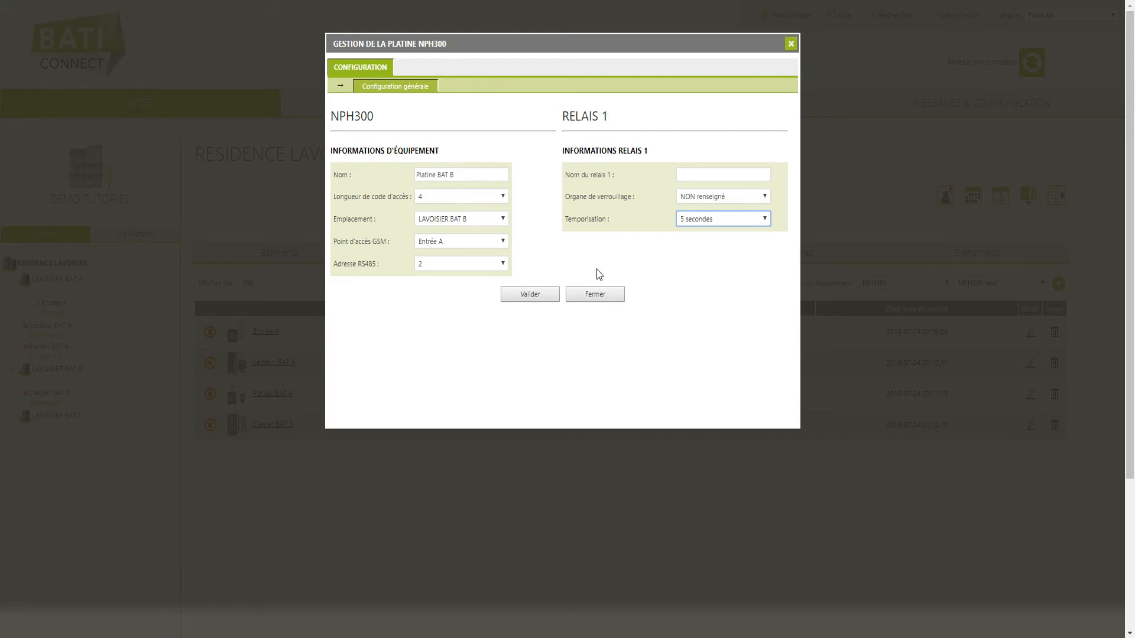
pyautogui.click(547, 296)
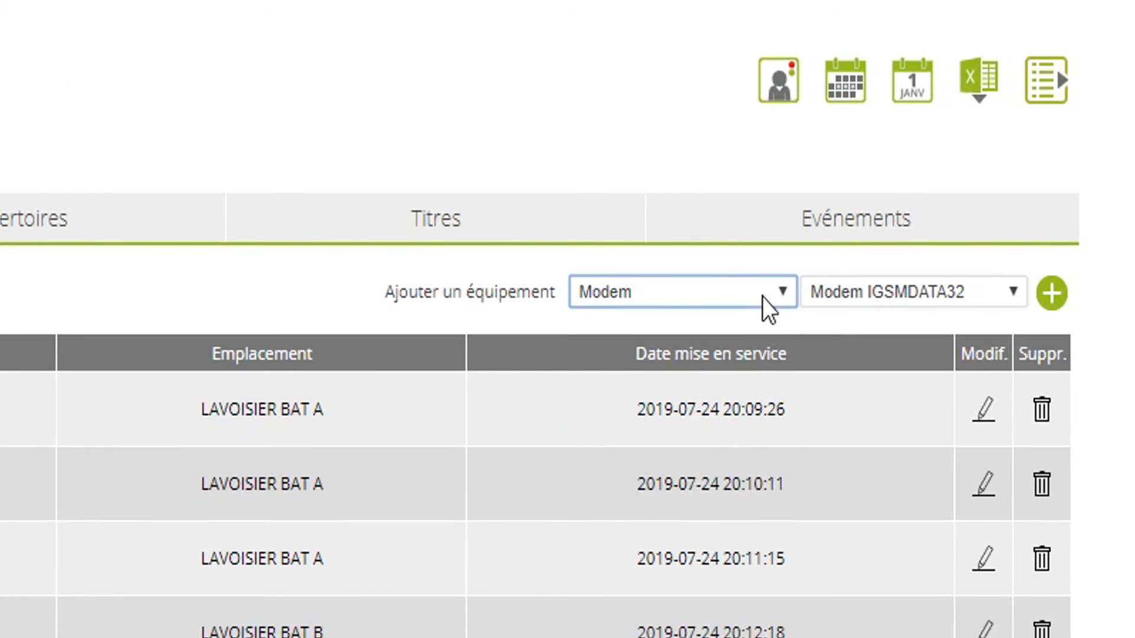
# - Add an Andy4G combo Portaclé named 'Platine BAT C'
pyautogui.click(911, 284)
pyautogui.click(688, 455)
pyautogui.click(977, 299)
pyautogui.click(930, 342)
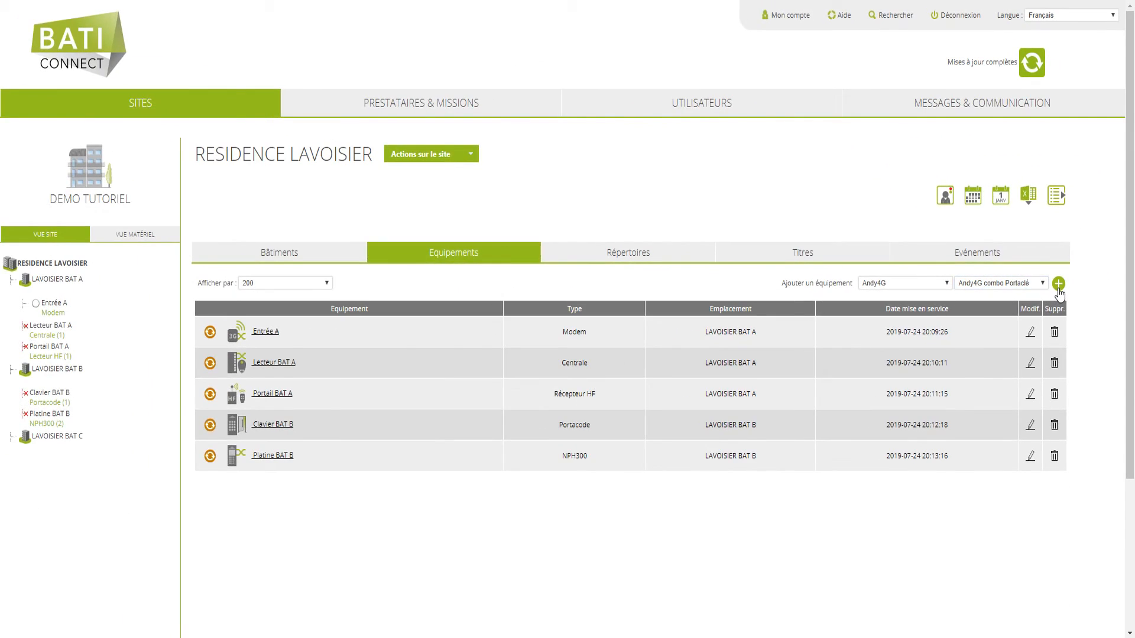
pyautogui.click(1057, 285)
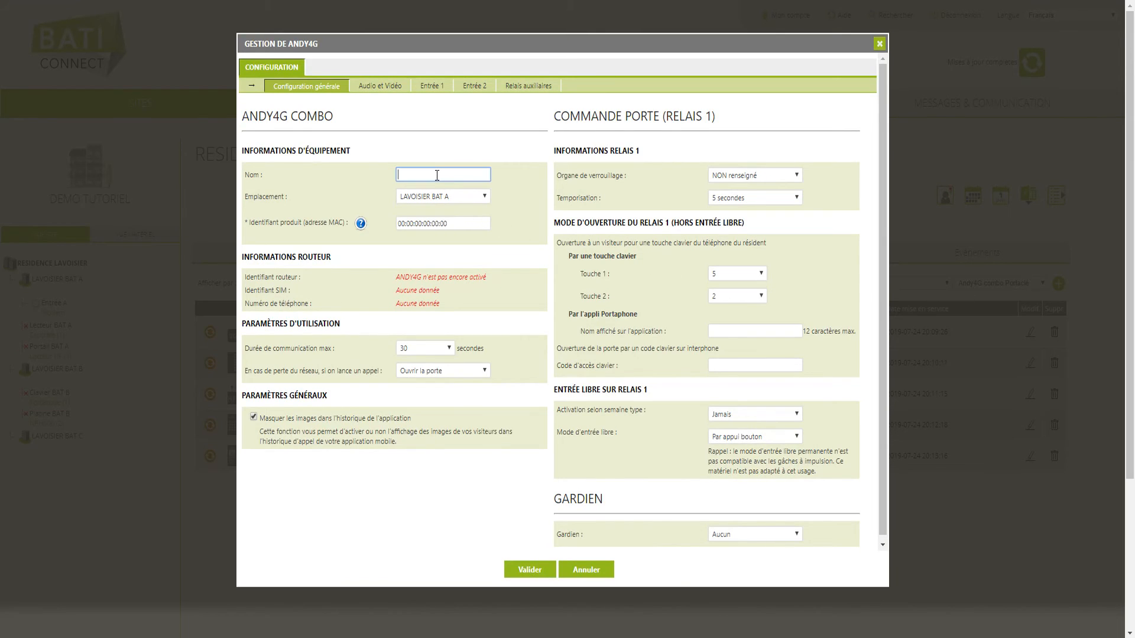
pyautogui.write('Platine BAT C')
# - Set location LAVOISIER BAT C, MAC F8:DC:7A:99:99:99, app name 'Porte', and save
pyautogui.click(479, 197)
pyautogui.click(462, 228)
pyautogui.click(435, 224)
pyautogui.write('F8:DC:7A:99:99:99')
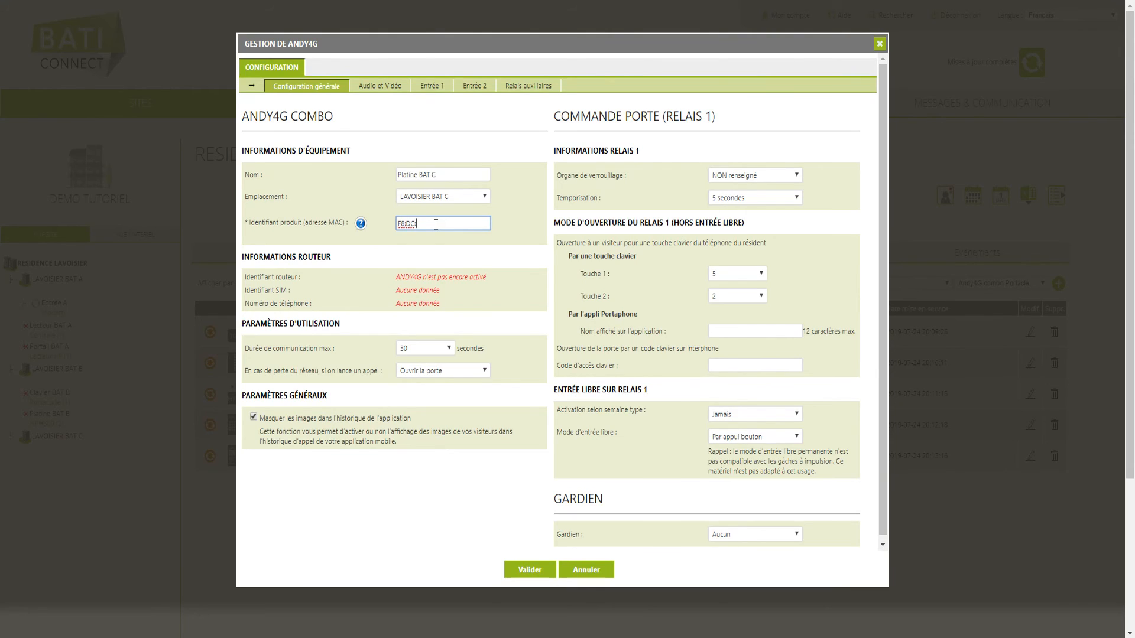
pyautogui.click(761, 331)
pyautogui.write('Porte')
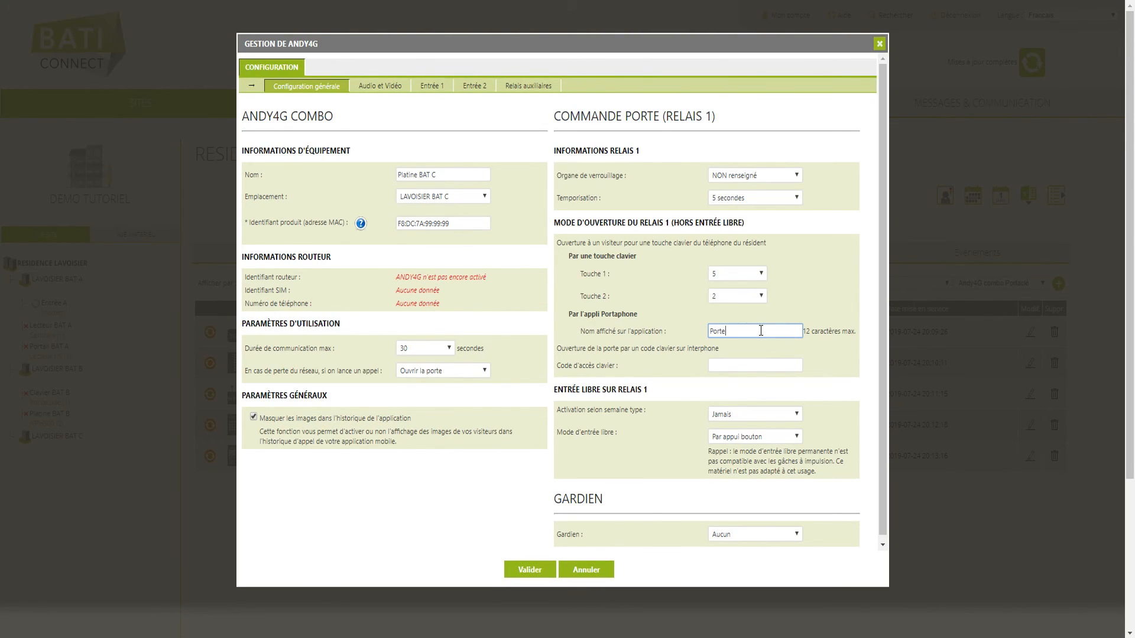
pyautogui.click(550, 569)
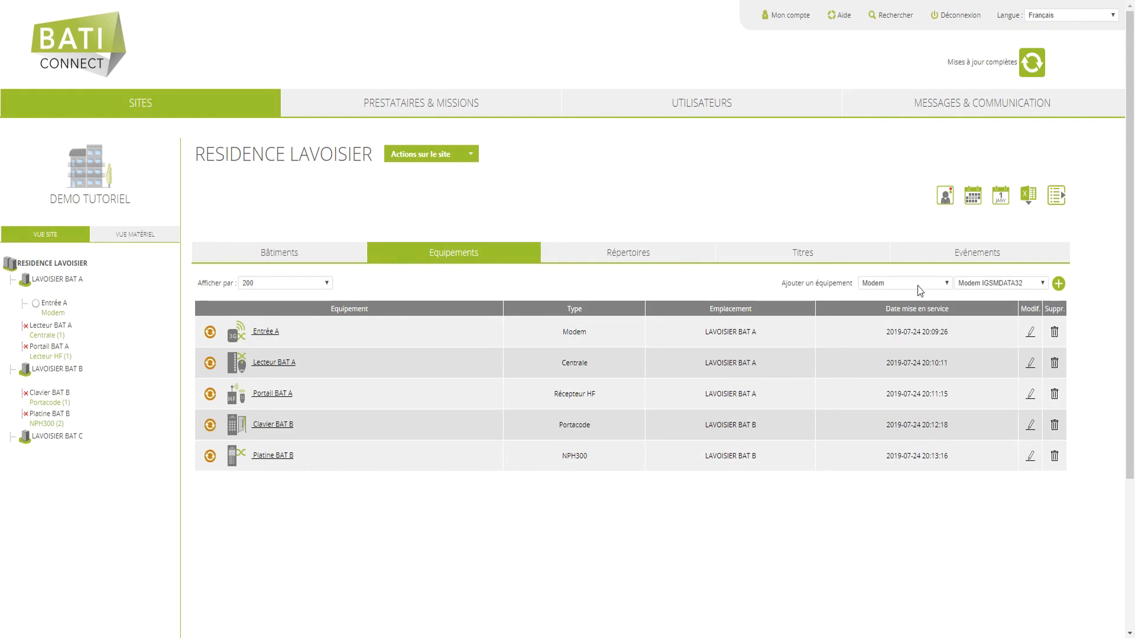
# - Add a Portaclé equipment using the 'Portaclé avec T25' model
pyautogui.click(917, 285)
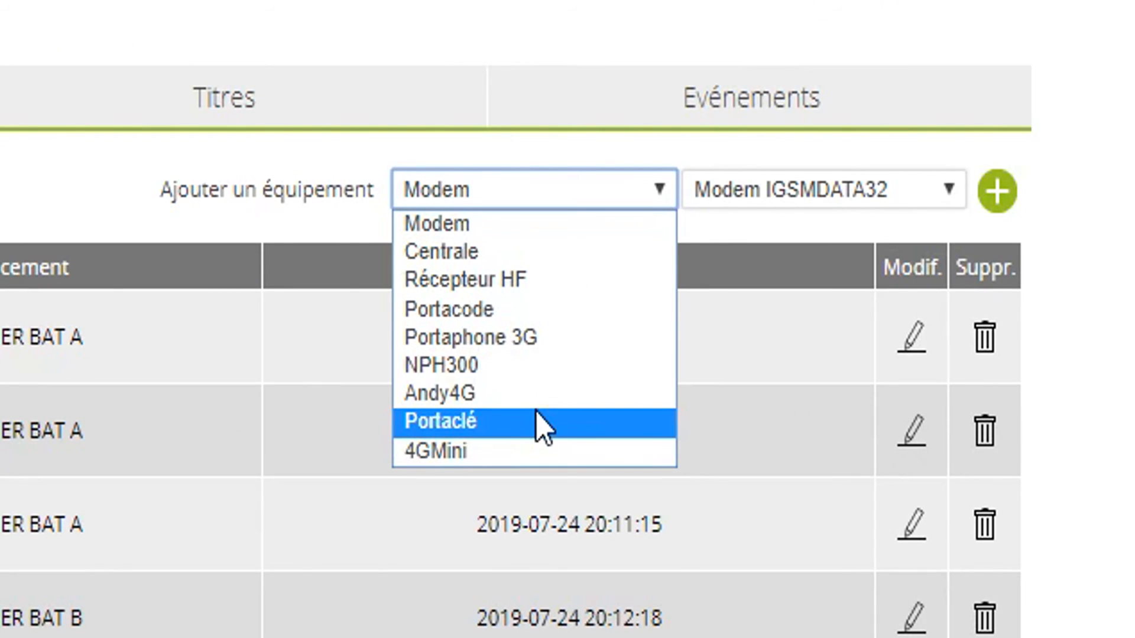
pyautogui.click(538, 422)
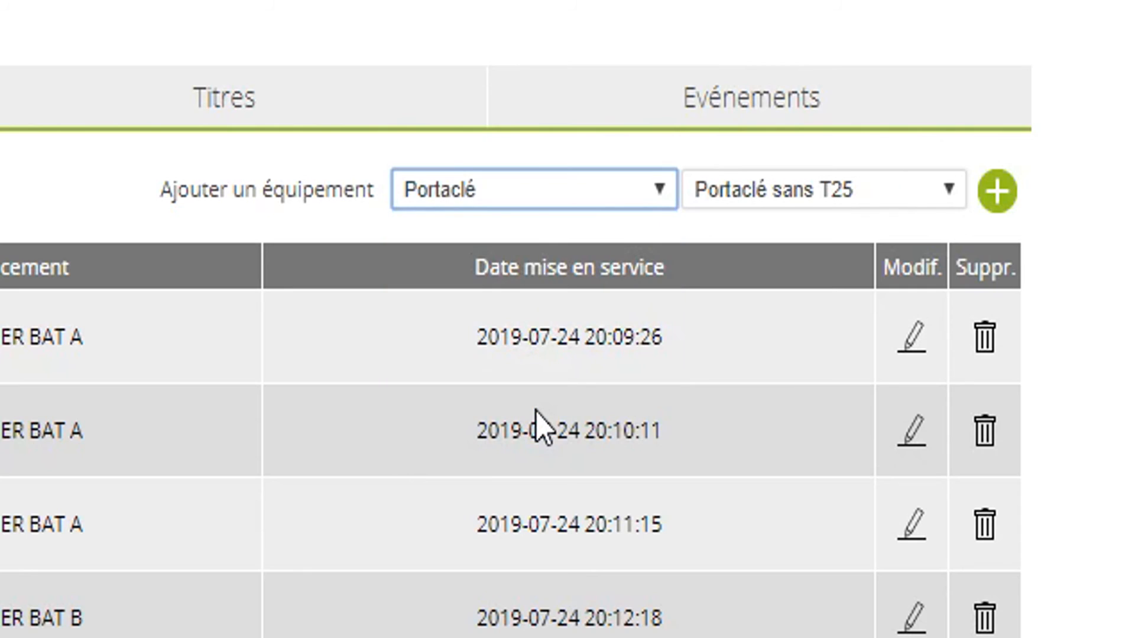
pyautogui.click(917, 207)
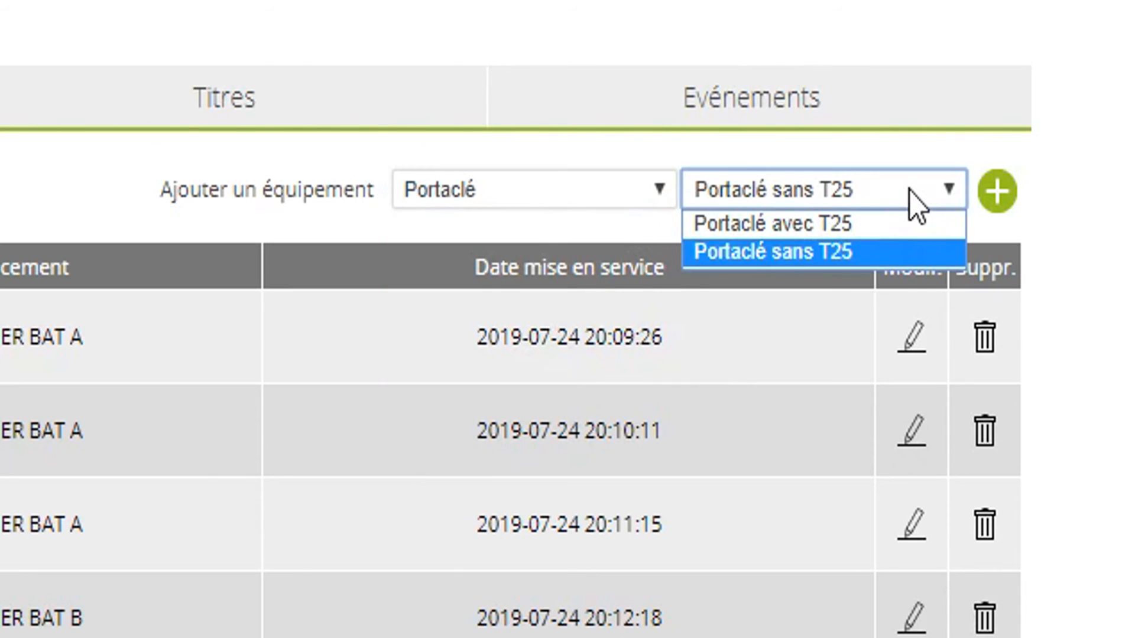
pyautogui.click(905, 228)
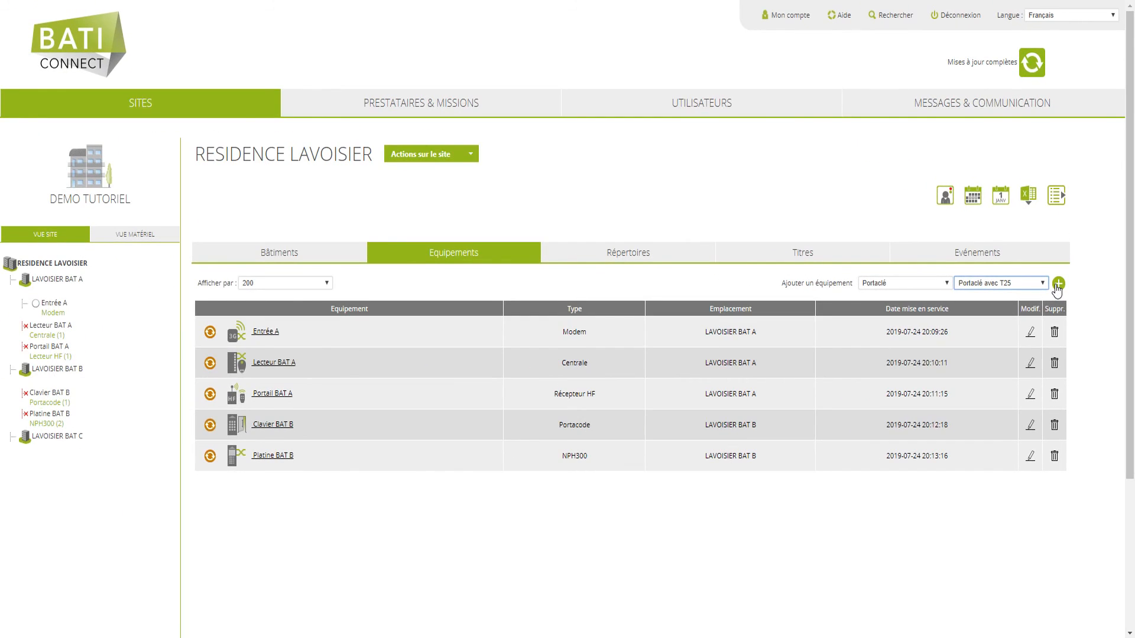
pyautogui.click(1057, 284)
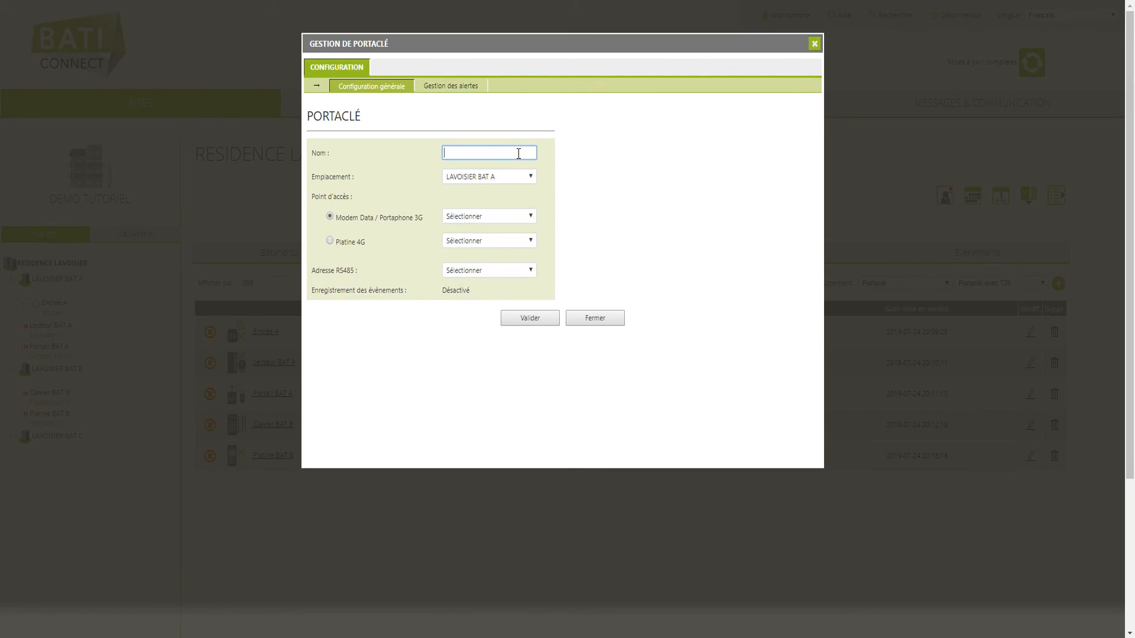
# - Name the key safe 'Coffre à clés', place it in LAVOISIER BAT B via Entrée A, RS485 2, and save
pyautogui.write('Coffre à clés')
pyautogui.click(516, 176)
pyautogui.click(509, 198)
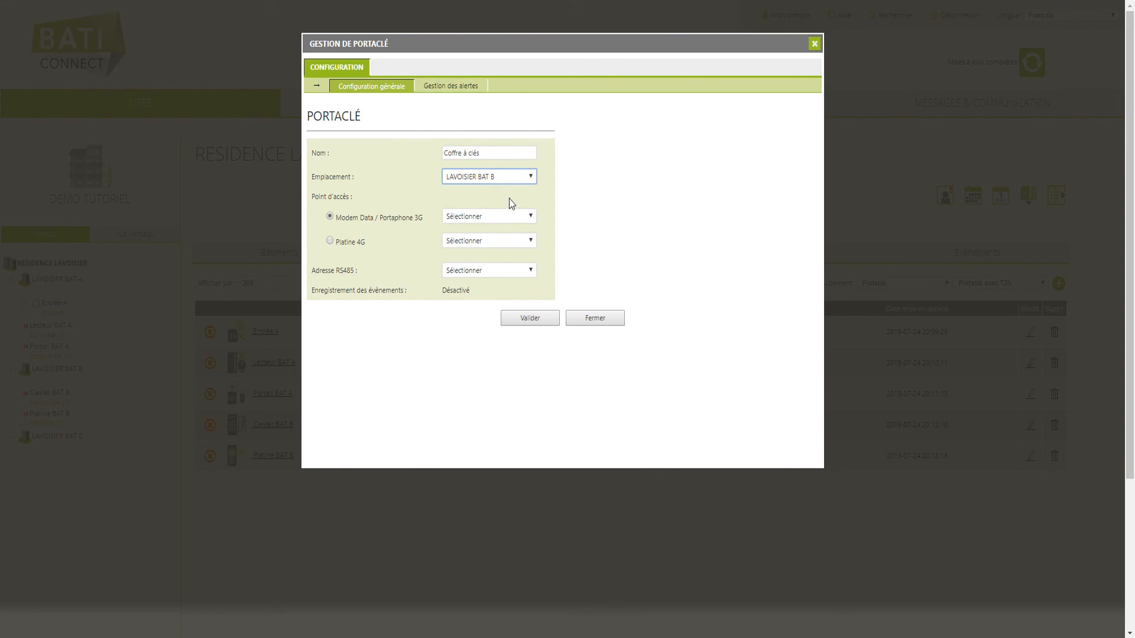
pyautogui.click(512, 218)
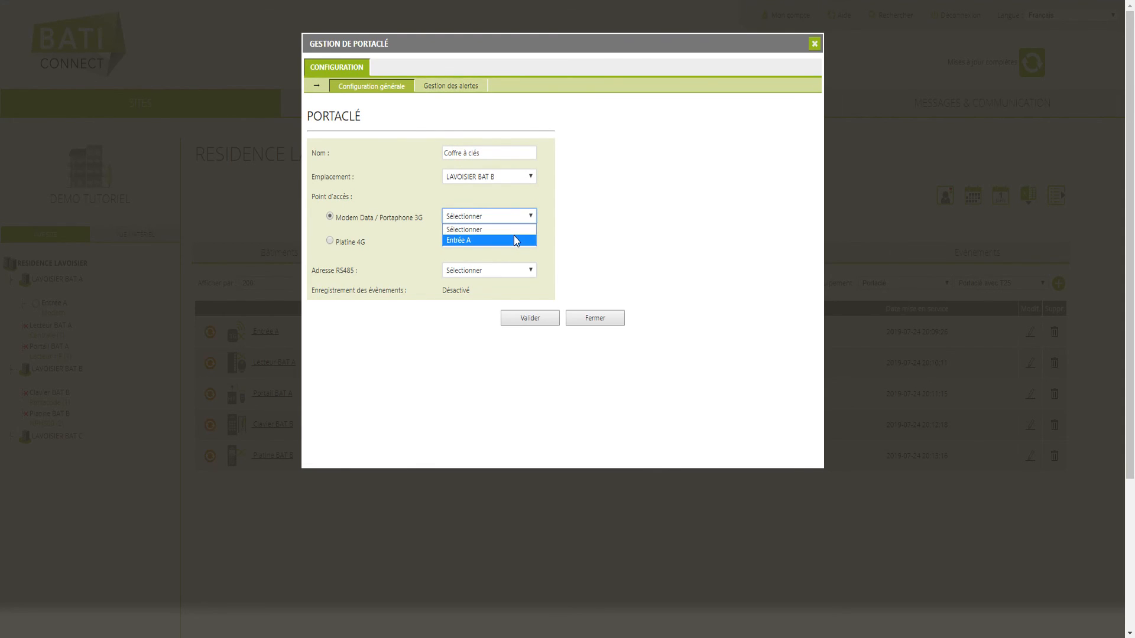
pyautogui.click(514, 240)
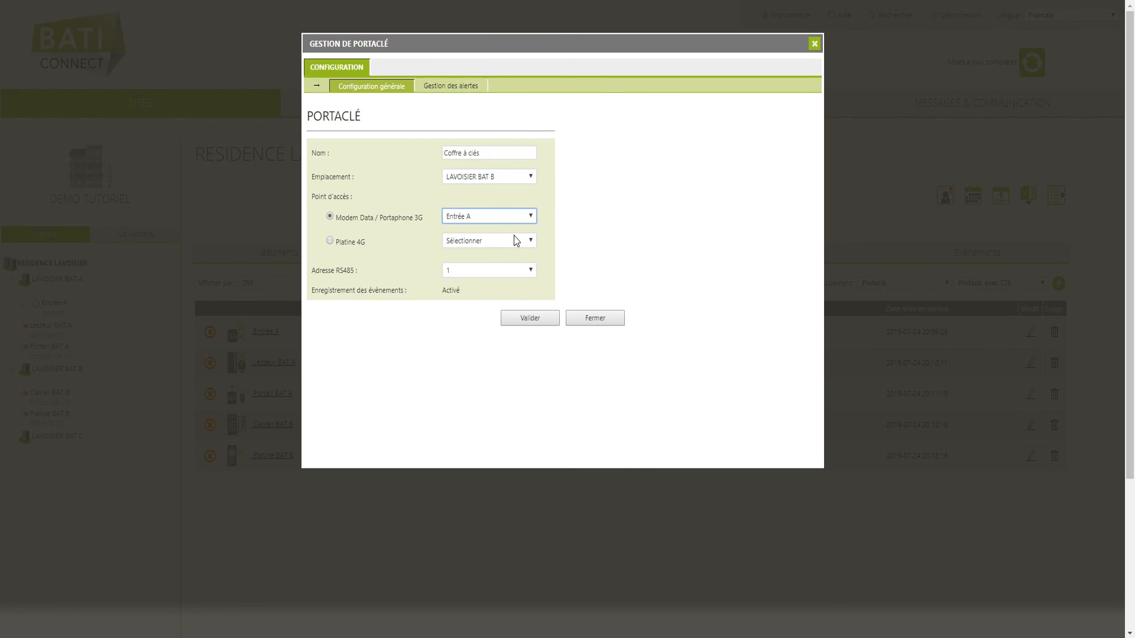
pyautogui.click(517, 269)
pyautogui.click(509, 292)
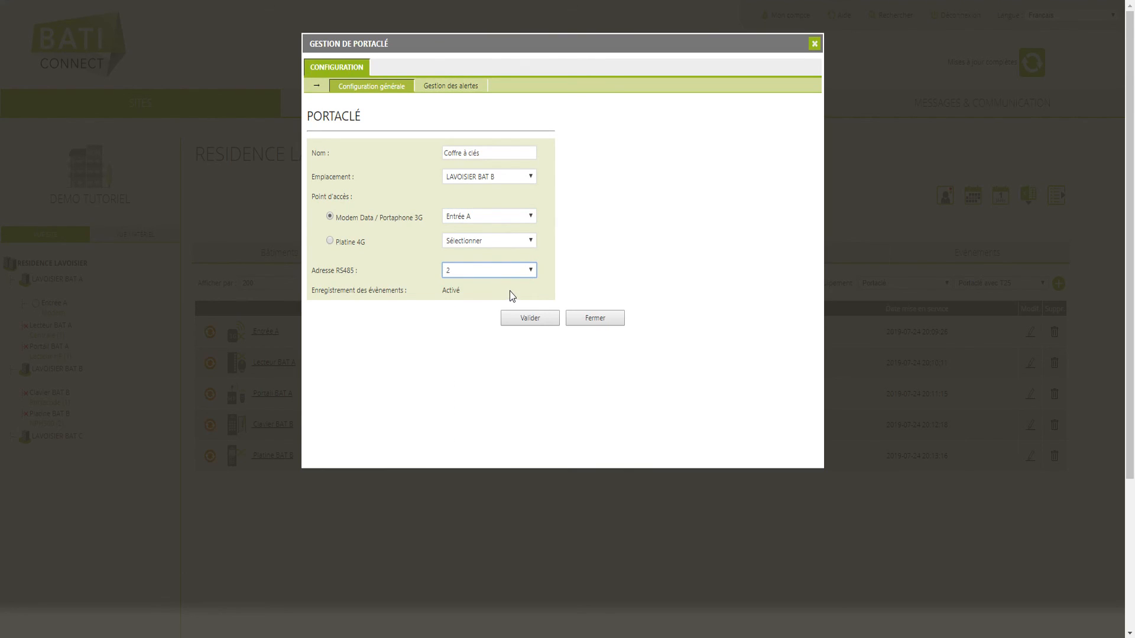
pyautogui.click(547, 319)
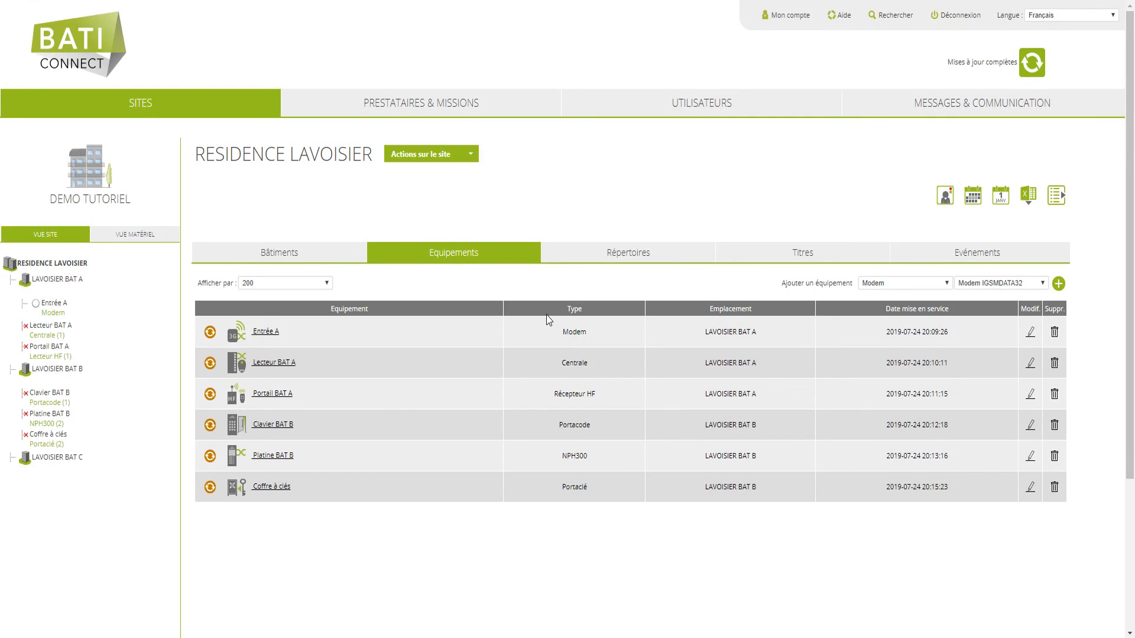